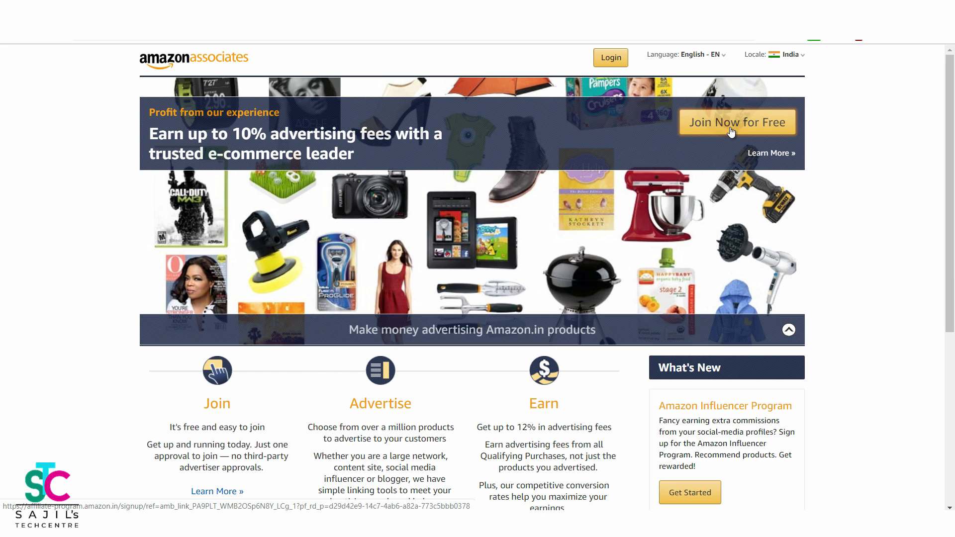
# Start the free Amazon Associates sign-up and open the form for creating a new Amazon account.
pyautogui.click(728, 132)
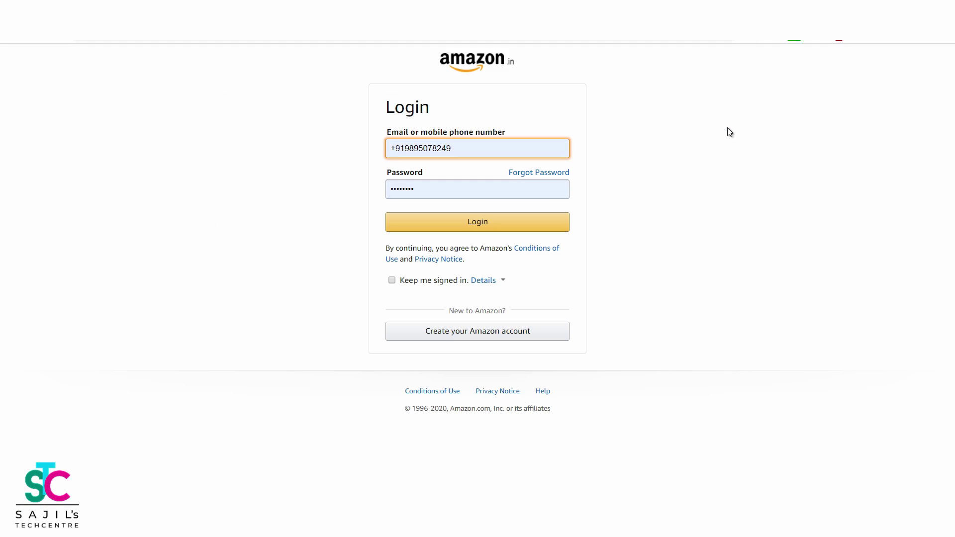
pyautogui.click(502, 331)
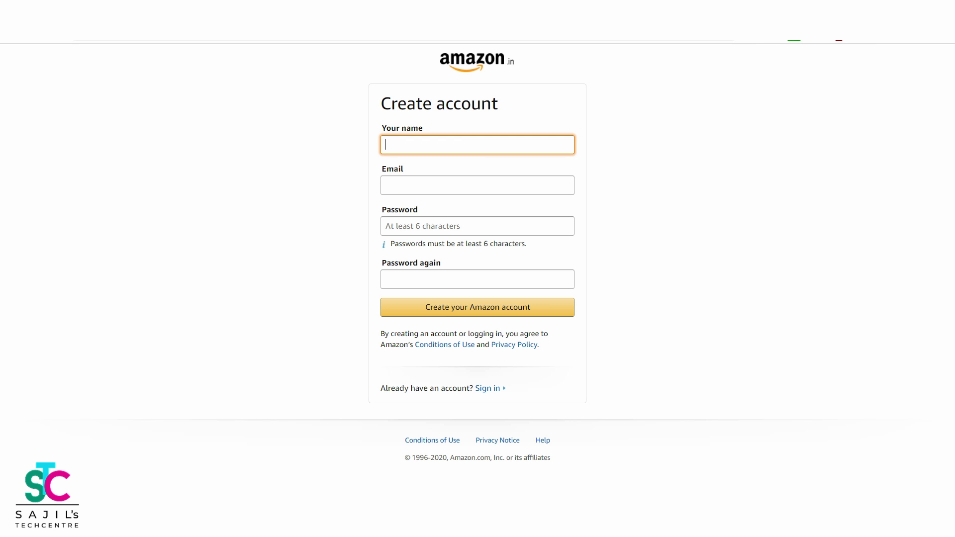
# Fill in the account name and the e-mail address in the new account form.
pyautogui.moveTo(448, 535)
pyautogui.hotkey('ctrl', 't')
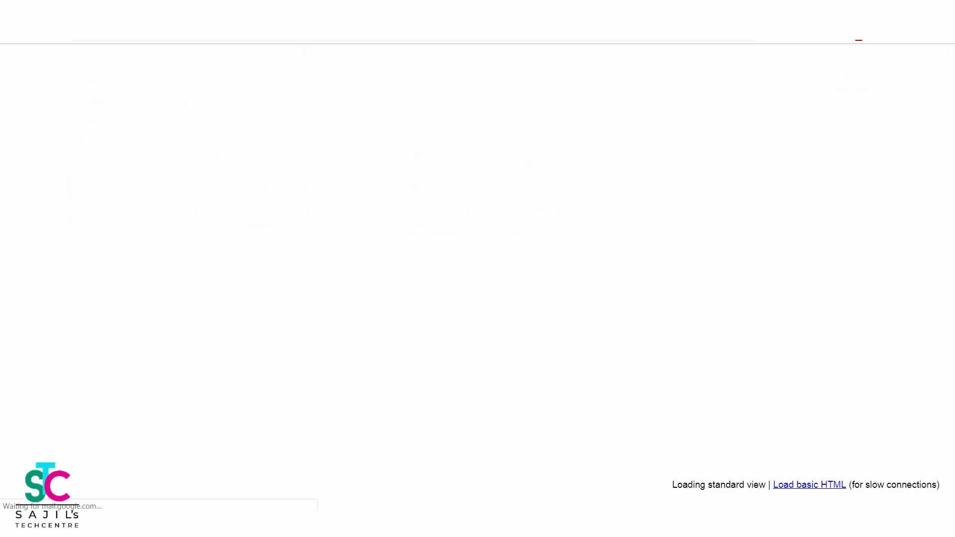
pyautogui.click(427, 180)
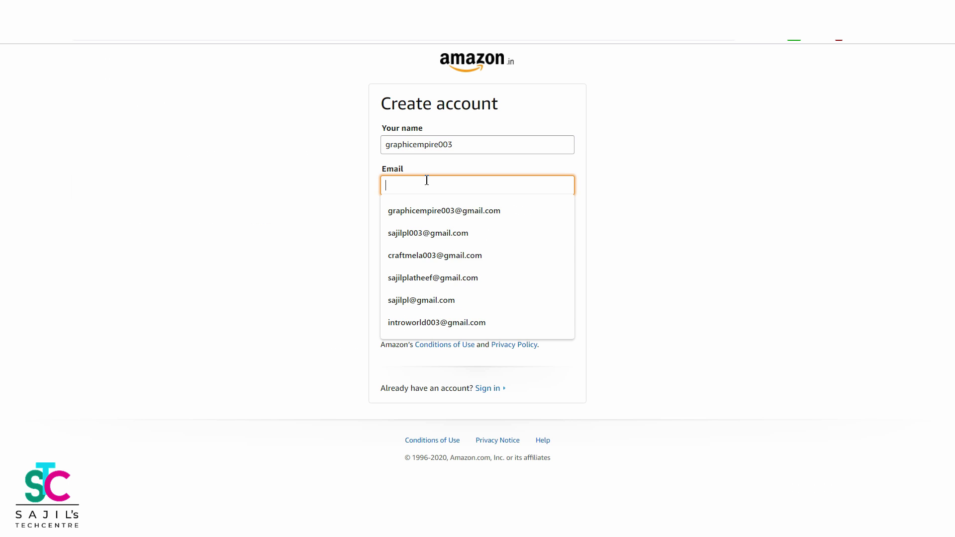
pyautogui.rightClick(427, 182)
pyautogui.click(405, 213)
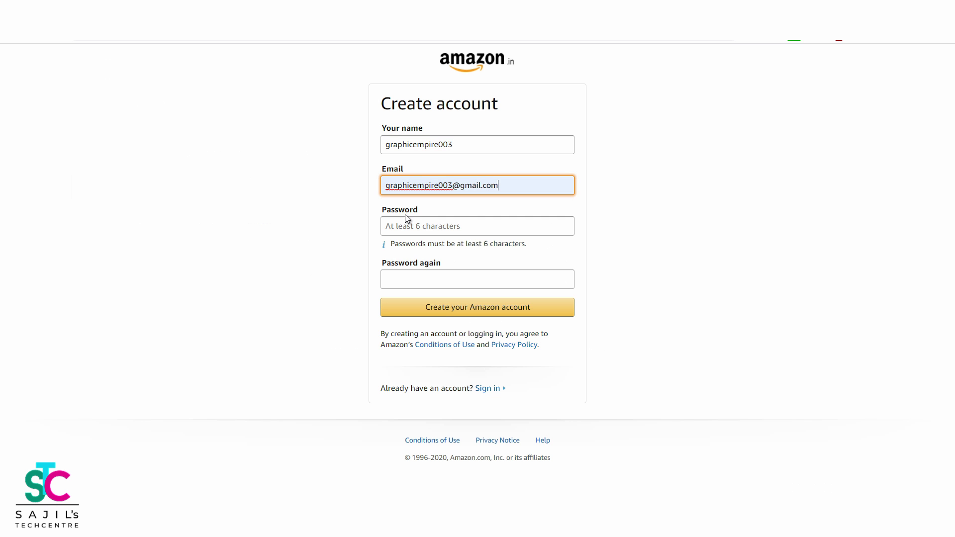
# Enter the account password, repeat it for confirmation, and submit the form to create the Amazon account.
pyautogui.click(411, 224)
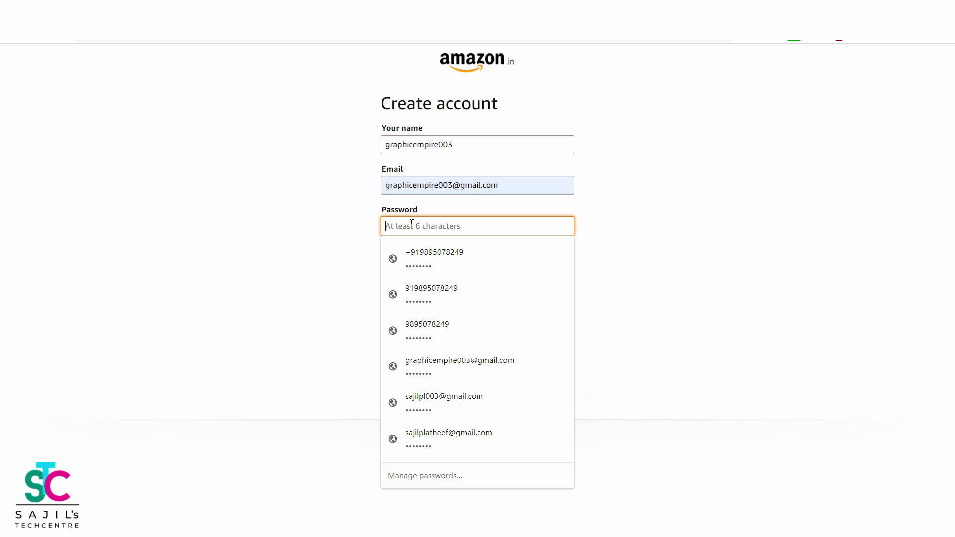
pyautogui.write('••••••')
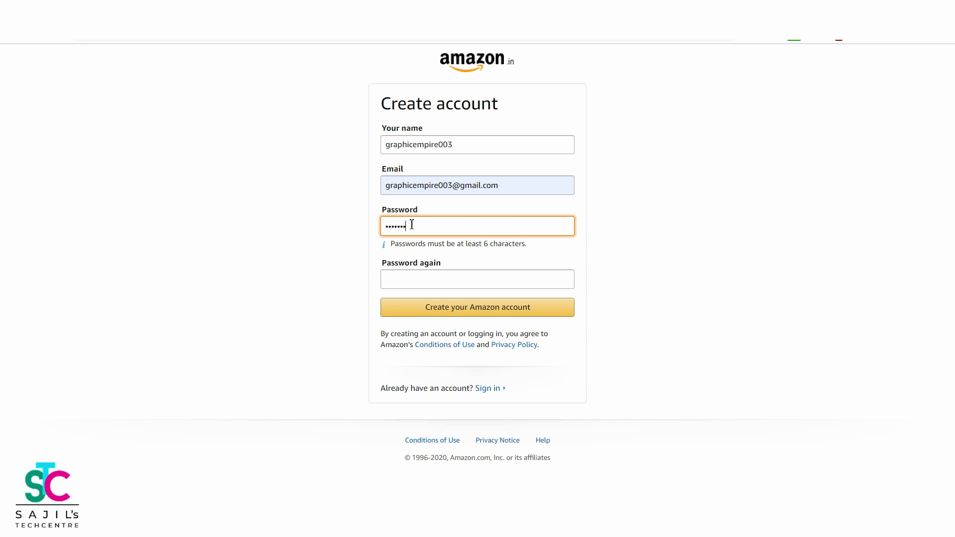
pyautogui.write('•')
pyautogui.click(440, 283)
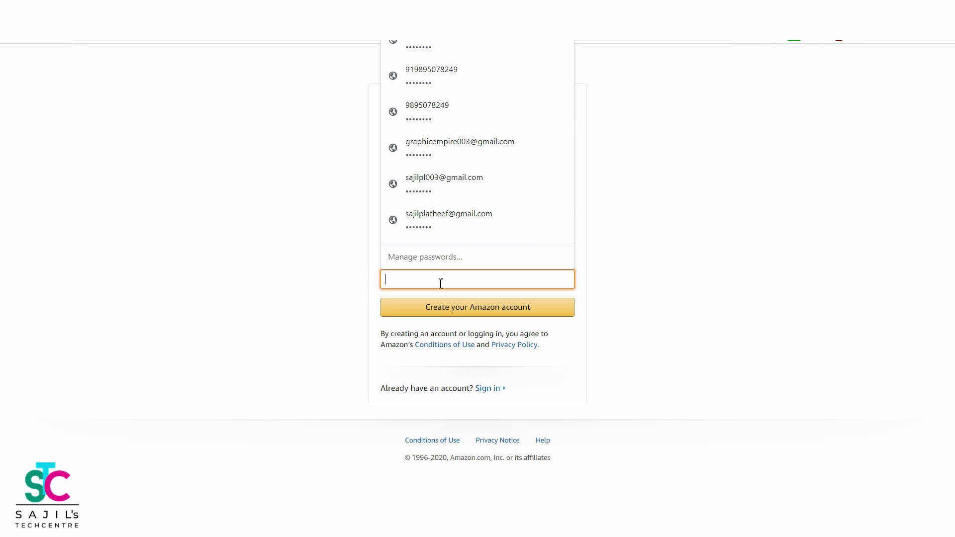
pyautogui.write('••••••')
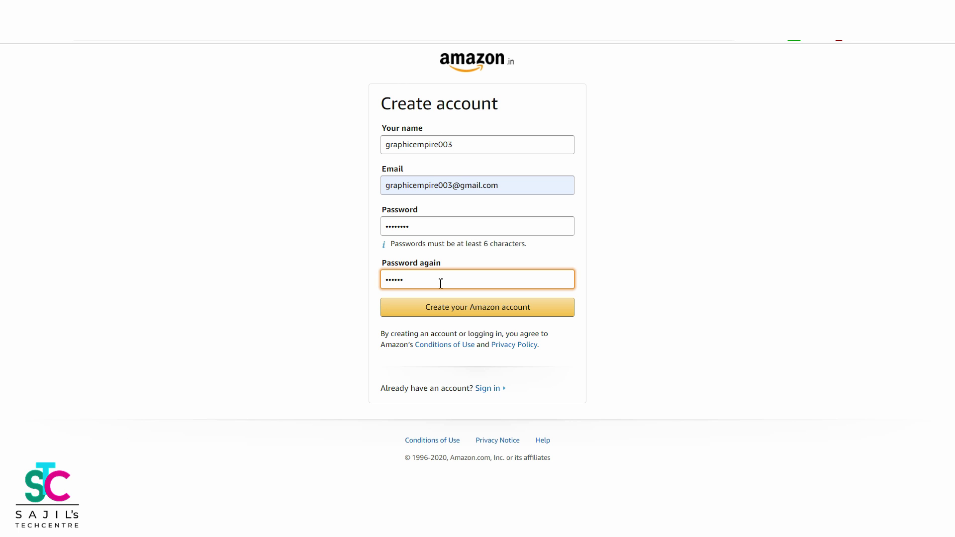
pyautogui.write('••')
pyautogui.click(618, 306)
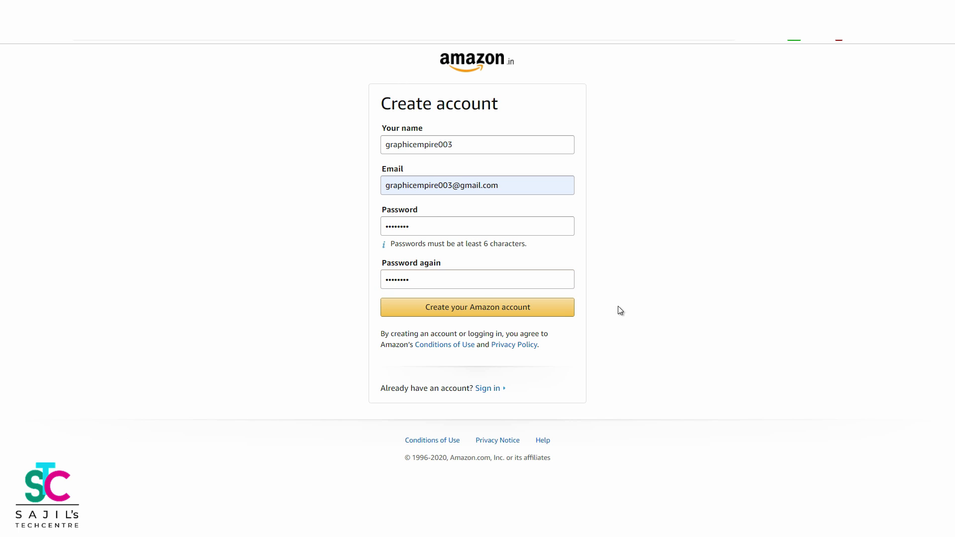
pyautogui.click(503, 307)
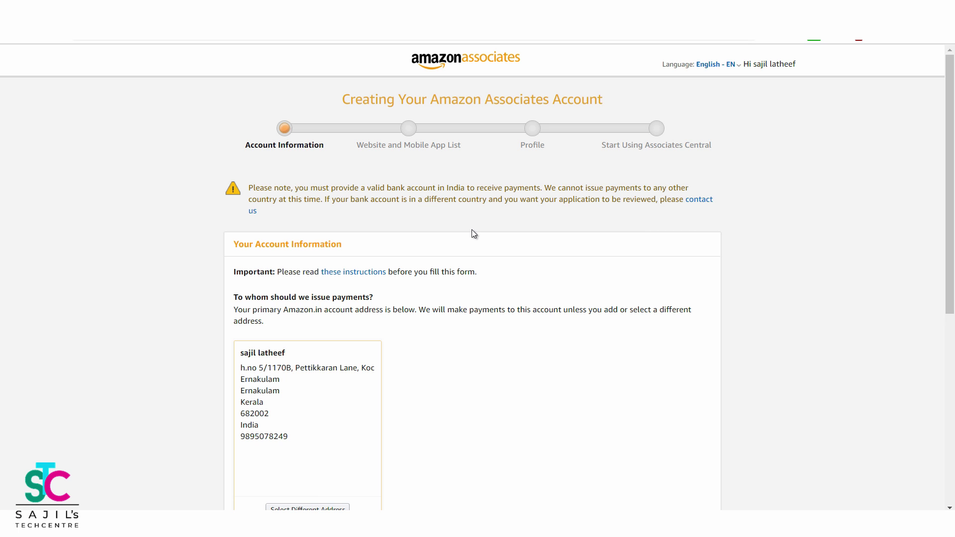
# Review the account information, answer No to being a U.S. person for tax purposes, and continue to the website list.
pyautogui.scroll(-3, 472, 240)
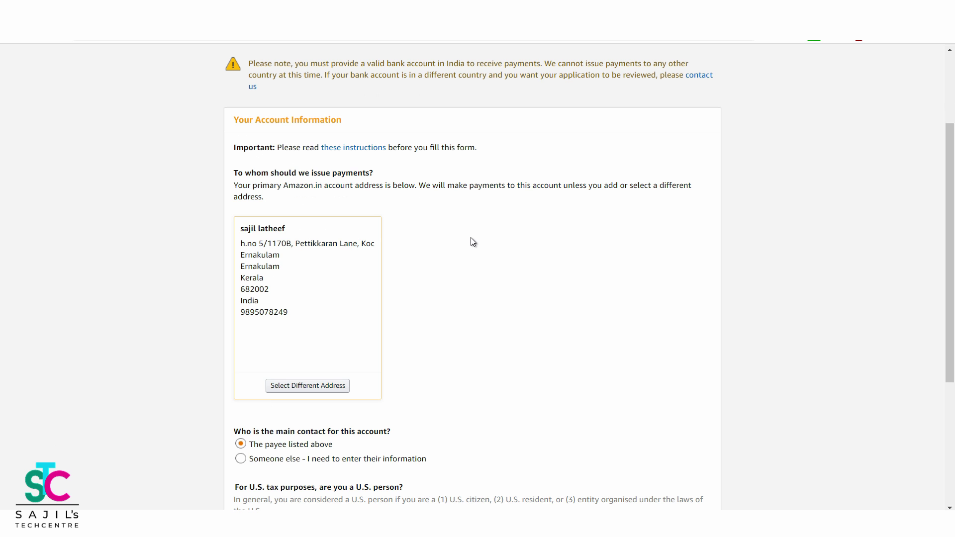
pyautogui.scroll(-4, 471, 238)
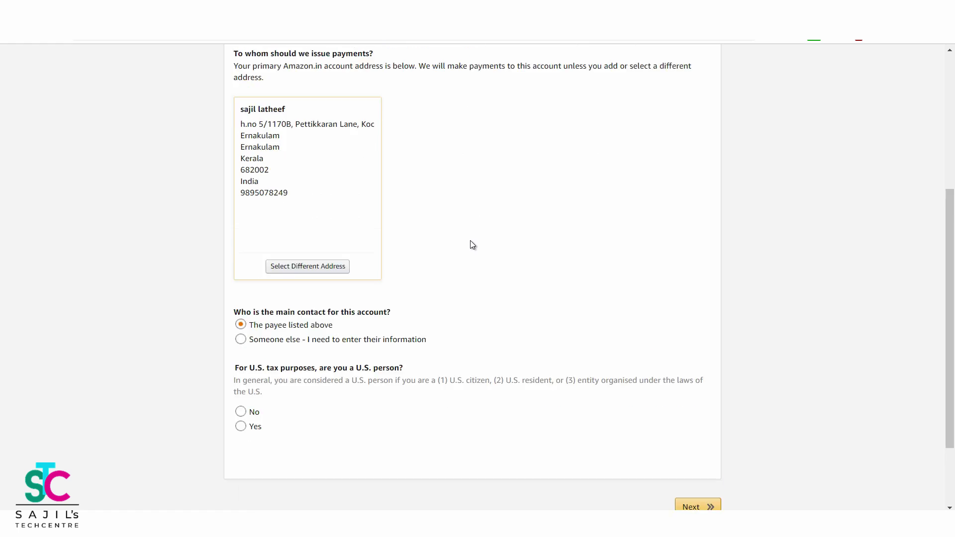
pyautogui.scroll(6, 470, 240)
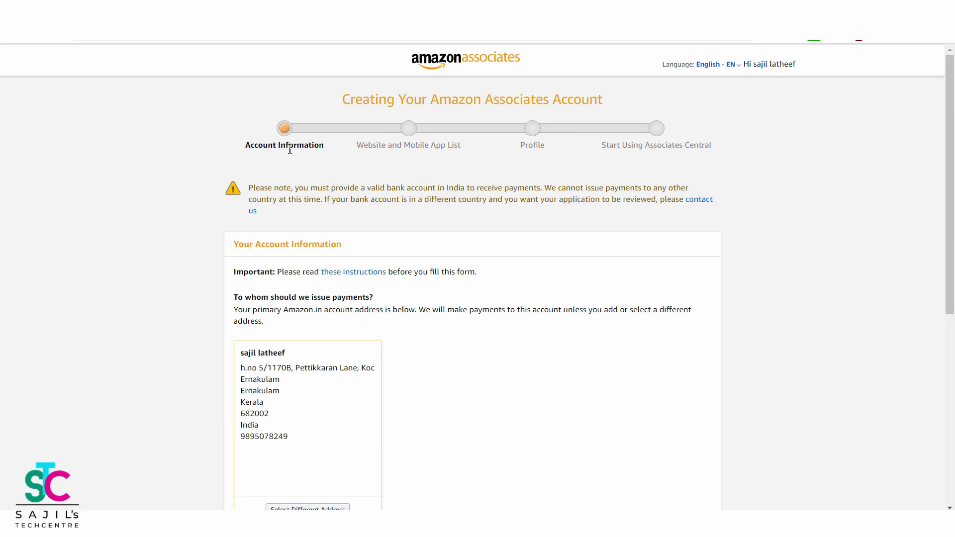
pyautogui.moveTo(326, 148); pyautogui.dragTo(245, 145)
pyautogui.click(321, 218)
pyautogui.scroll(-5, 396, 311)
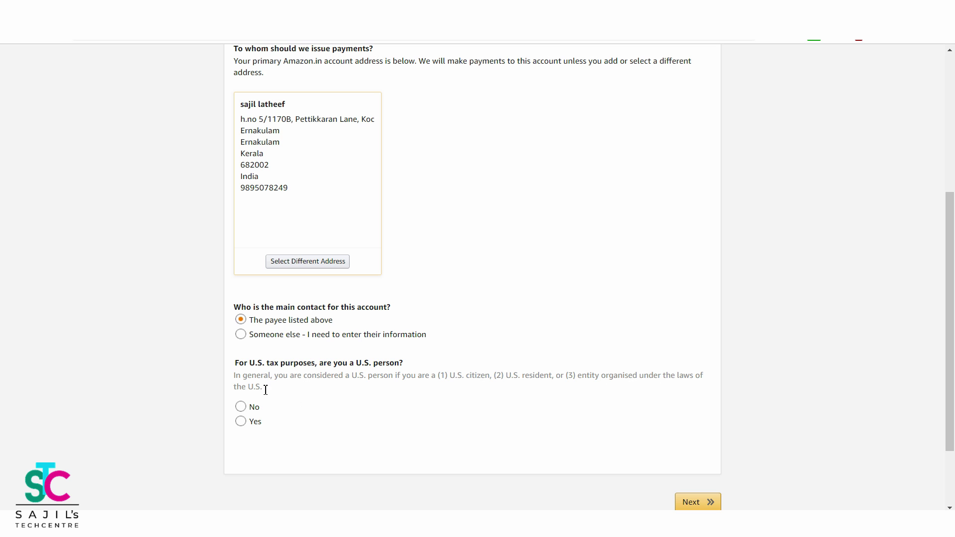
pyautogui.click(239, 407)
pyautogui.click(698, 504)
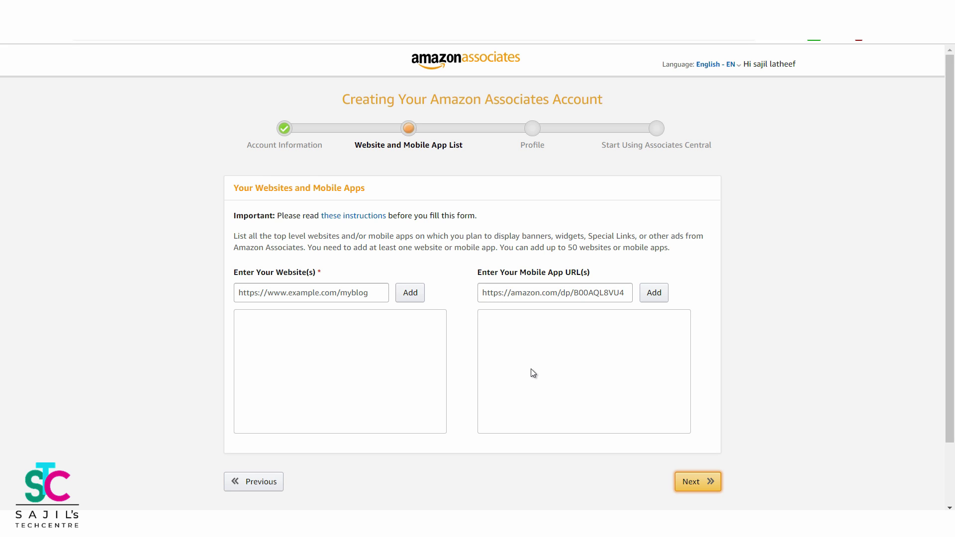
# Add the two YouTube channel URLs to the website list and continue to the Profile stage.
pyautogui.click(378, 296)
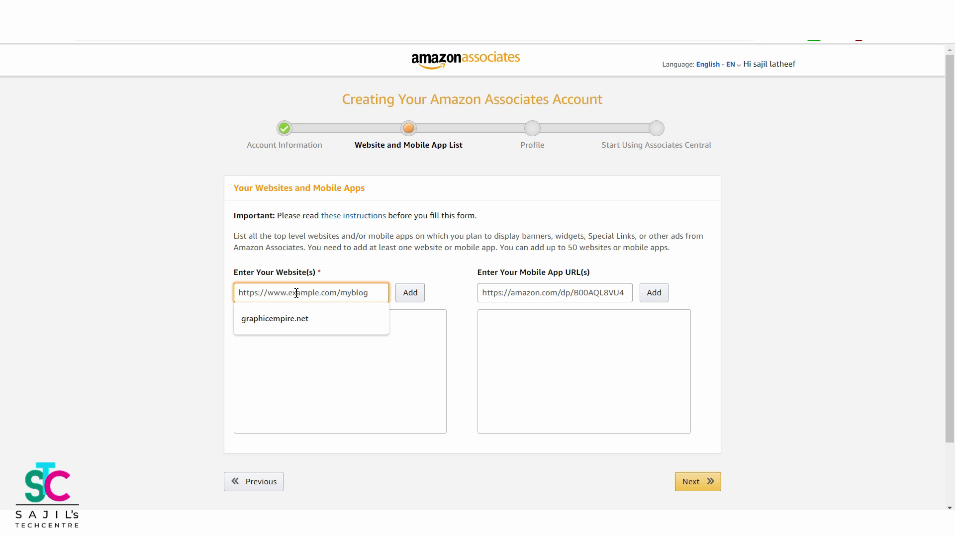
pyautogui.click(180, 288)
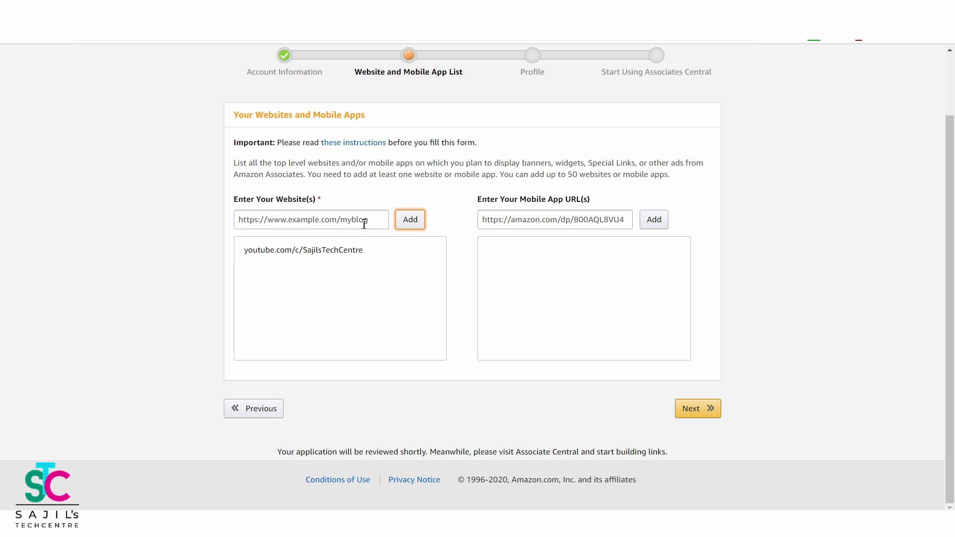
pyautogui.rightClick(364, 224)
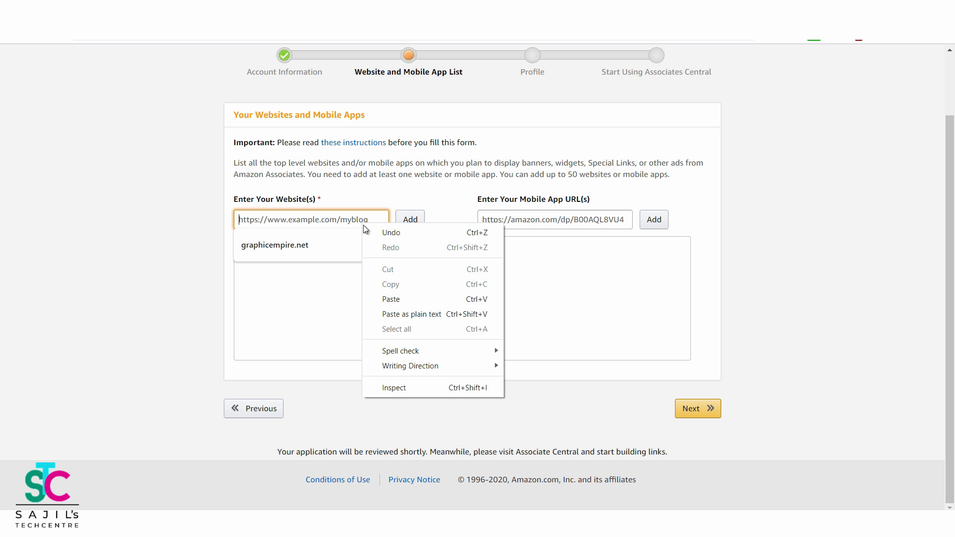
pyautogui.click(411, 298)
pyautogui.click(411, 221)
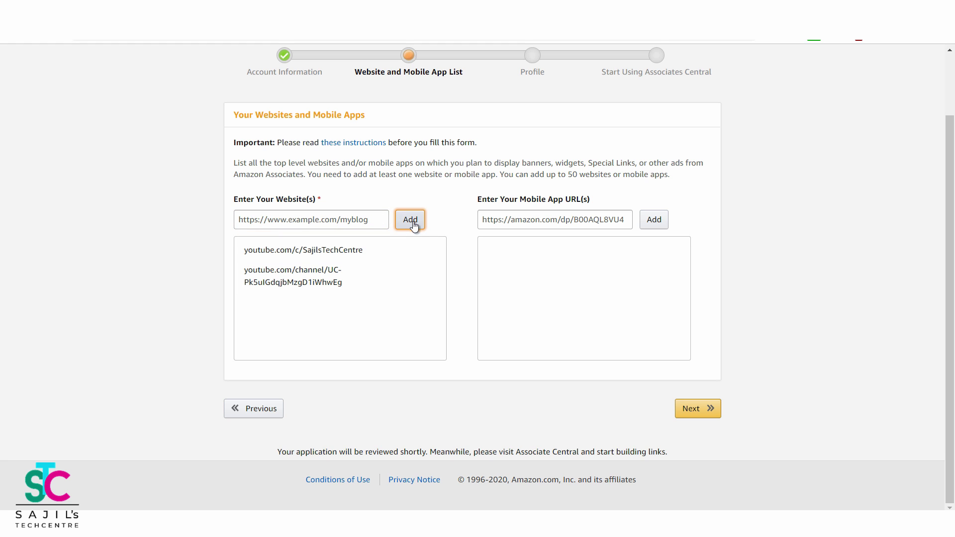
pyautogui.click(697, 408)
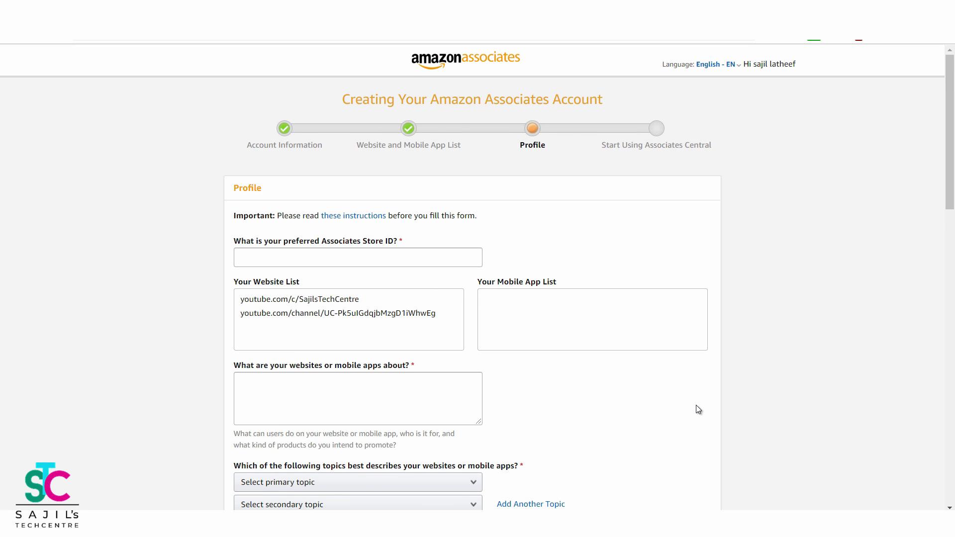
# Enter the preferred Associates Store ID and fill in the description of what the websites are about with the channel's introduction text.
pyautogui.click(403, 256)
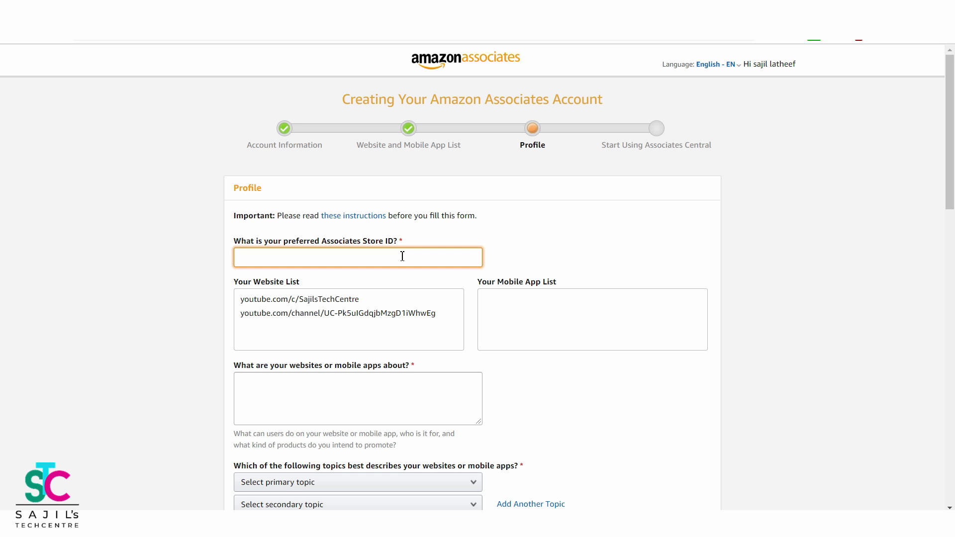
pyautogui.moveTo(368, 221)
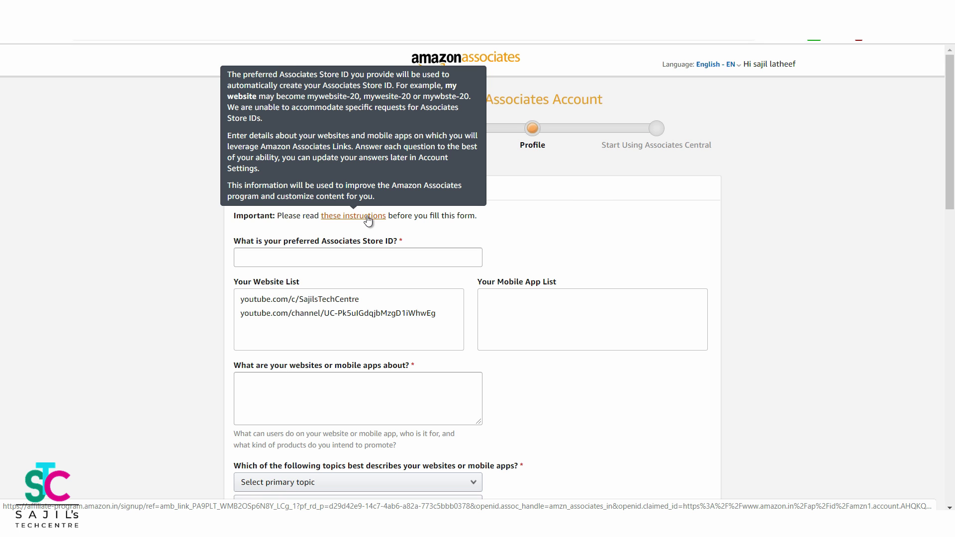
pyautogui.scroll(-7, 366, 219)
pyautogui.scroll(7, 395, 256)
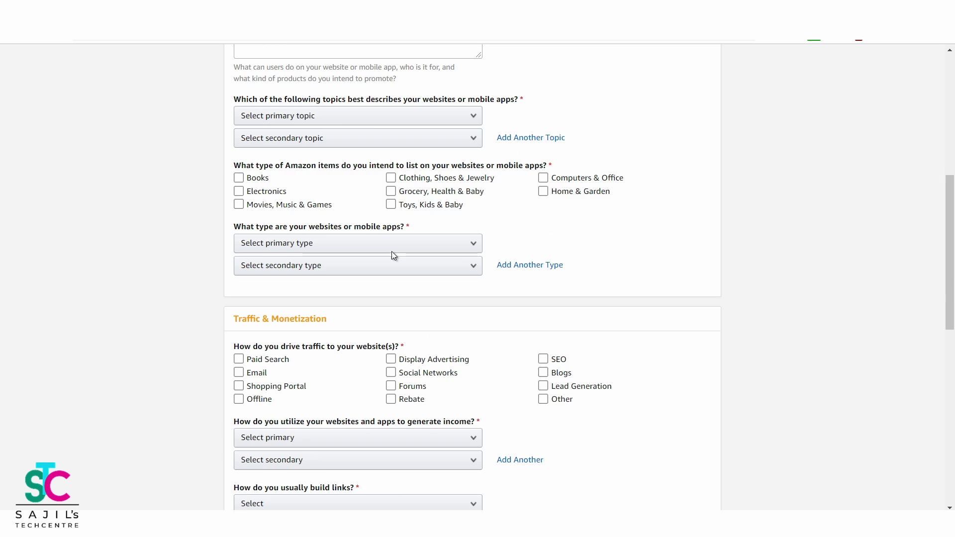
pyautogui.click(392, 255)
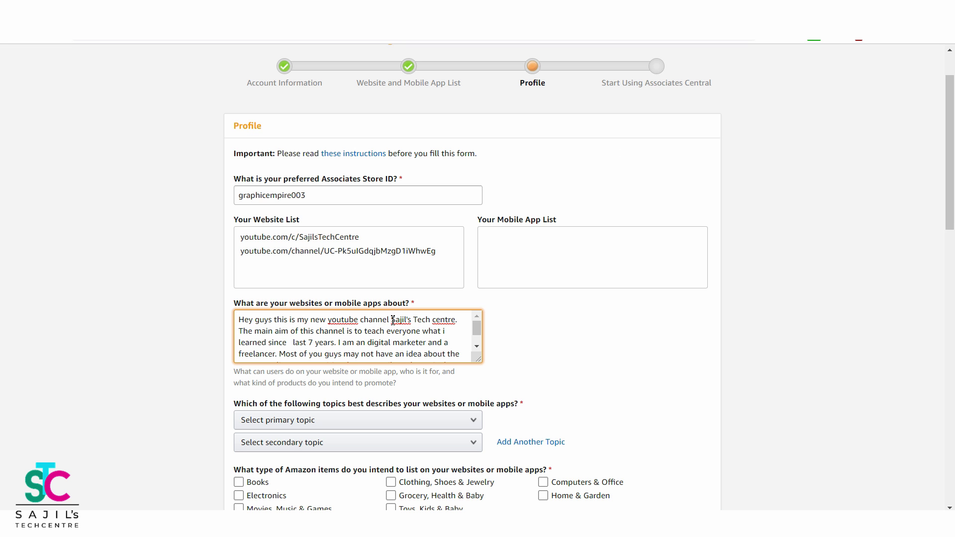
# Delete "Hey guys this is my new youtube channel" from the website description and replace the period after the channel name with a comma.
pyautogui.moveTo(389, 319); pyautogui.dragTo(172, 320)
pyautogui.press('BackSpace')
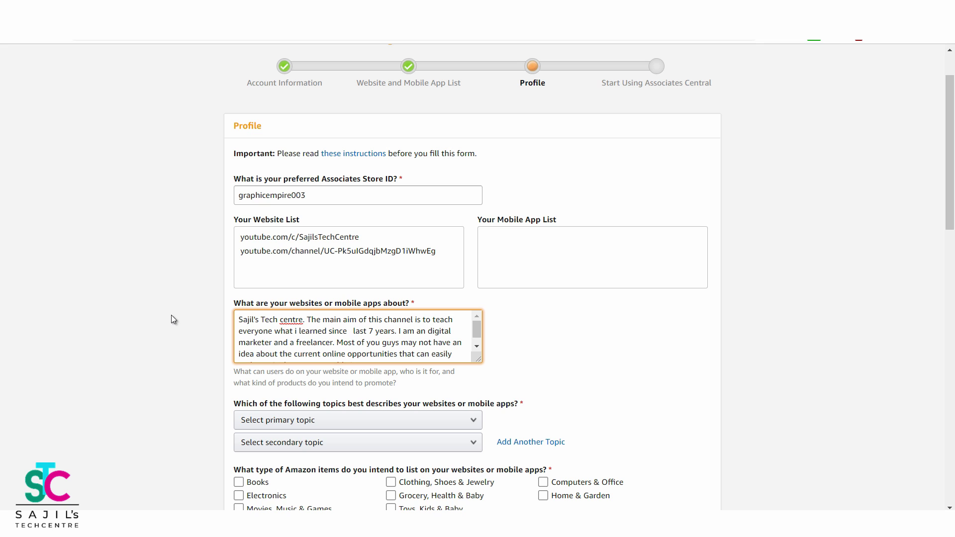
pyautogui.click(307, 320)
pyautogui.press('BackSpace')
pyautogui.press('BackSpace')
pyautogui.write(',')
pyautogui.click(592, 378)
pyautogui.scroll(-1, 592, 380)
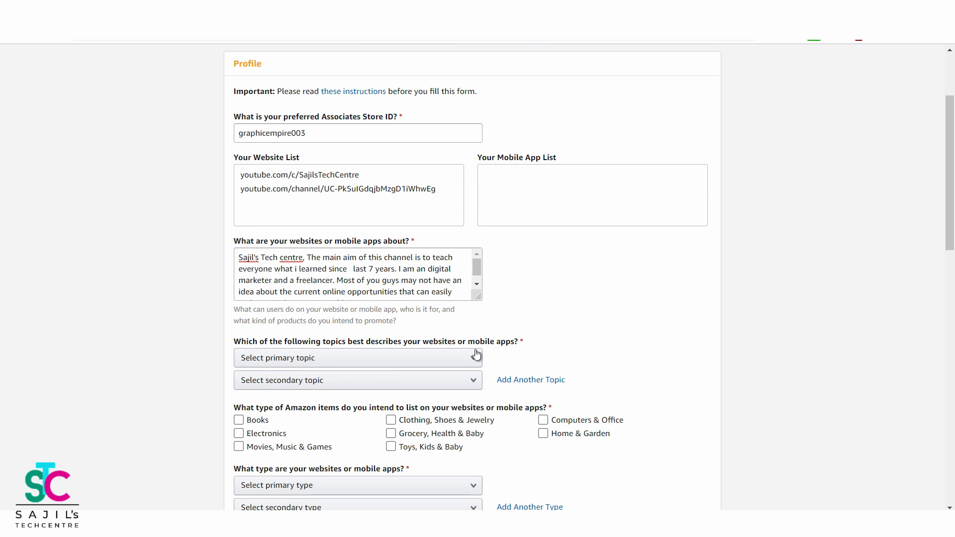
# Set the primary topic to Education/ School /Reference/News and the secondary topic to Social Networking Site.
pyautogui.click(407, 362)
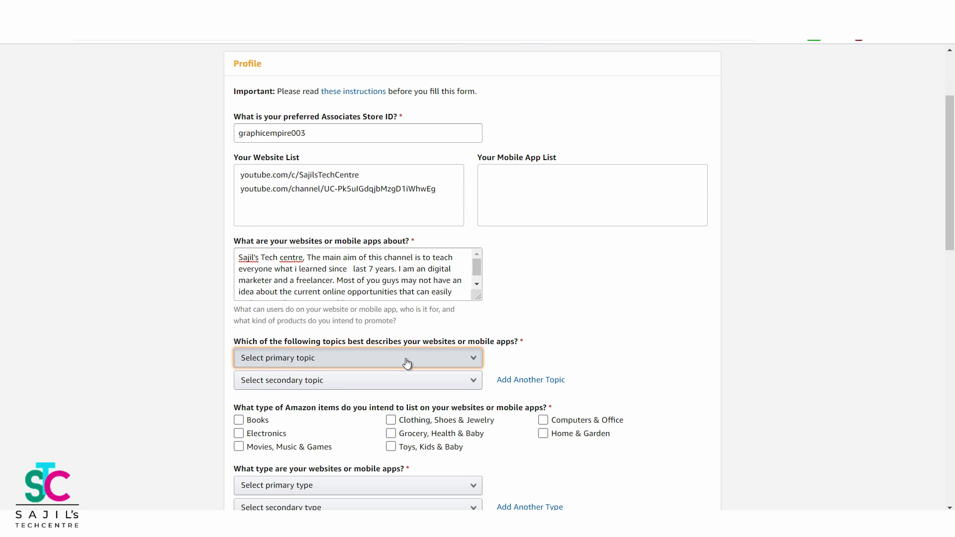
pyautogui.click(407, 363)
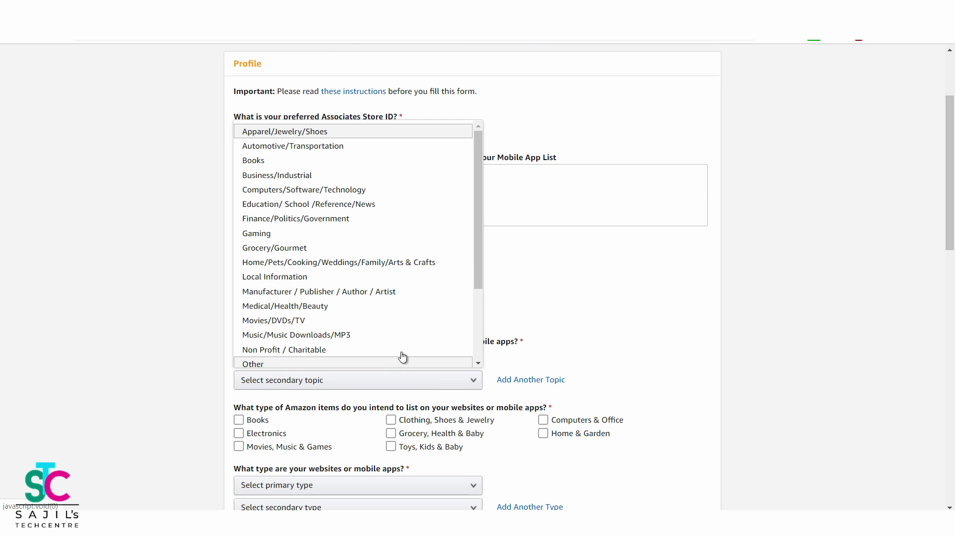
pyautogui.click(300, 208)
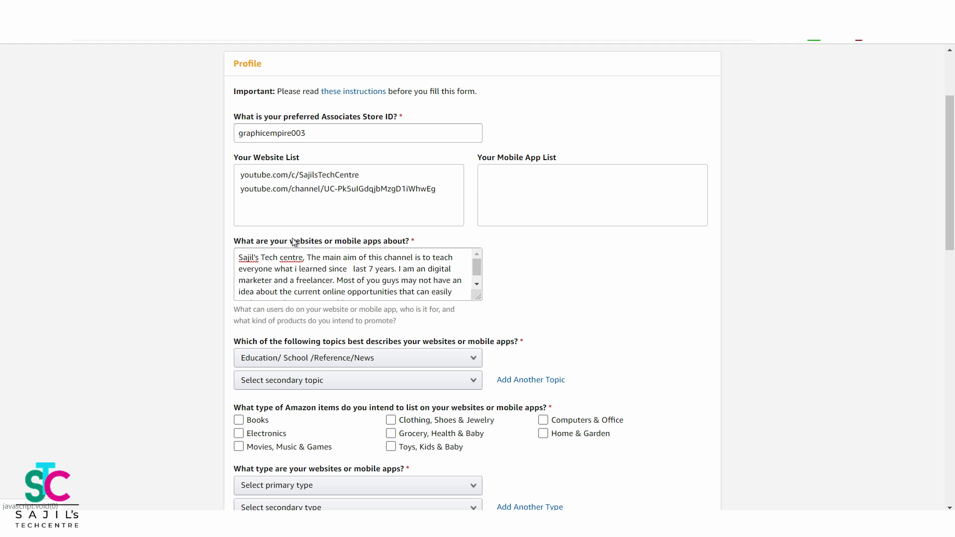
pyautogui.click(348, 385)
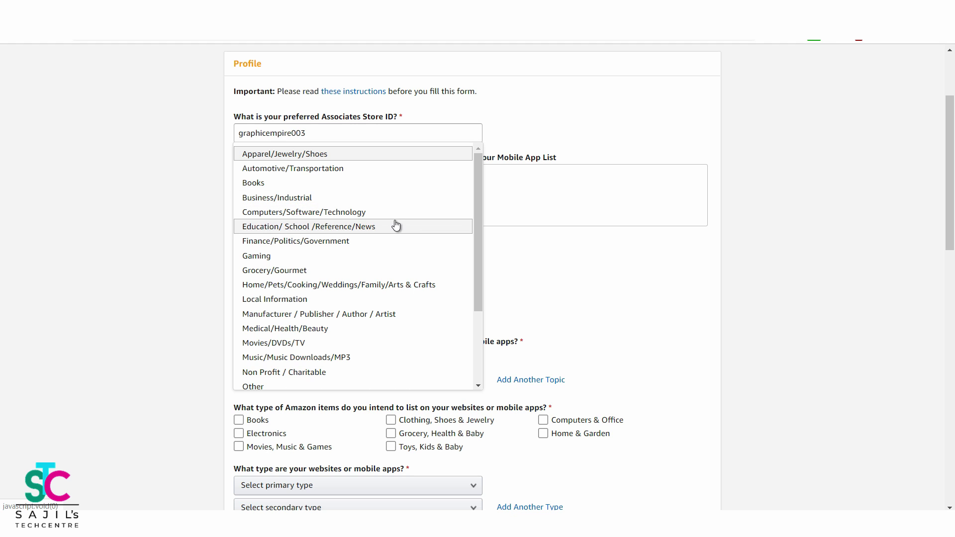
pyautogui.moveTo(480, 271); pyautogui.dragTo(484, 338)
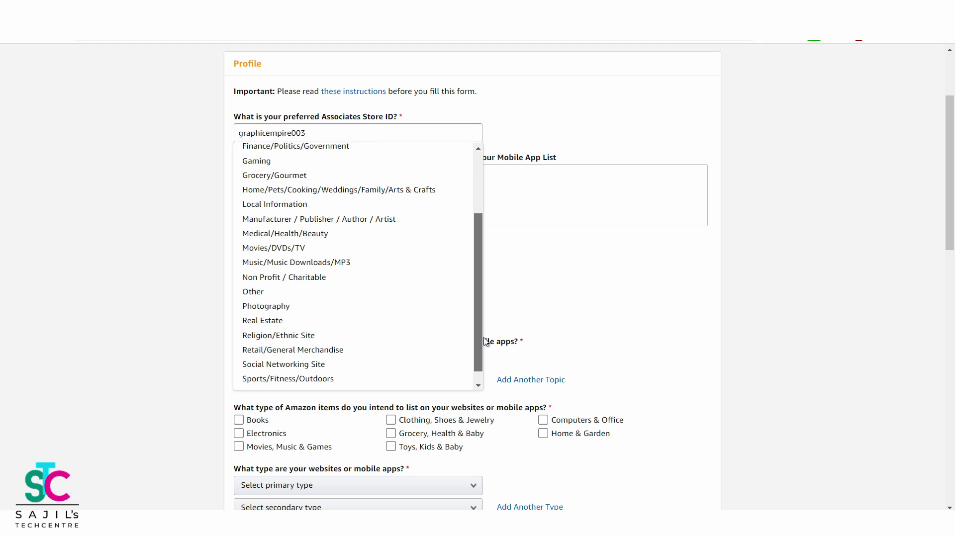
pyautogui.moveTo(484, 342); pyautogui.dragTo(481, 342)
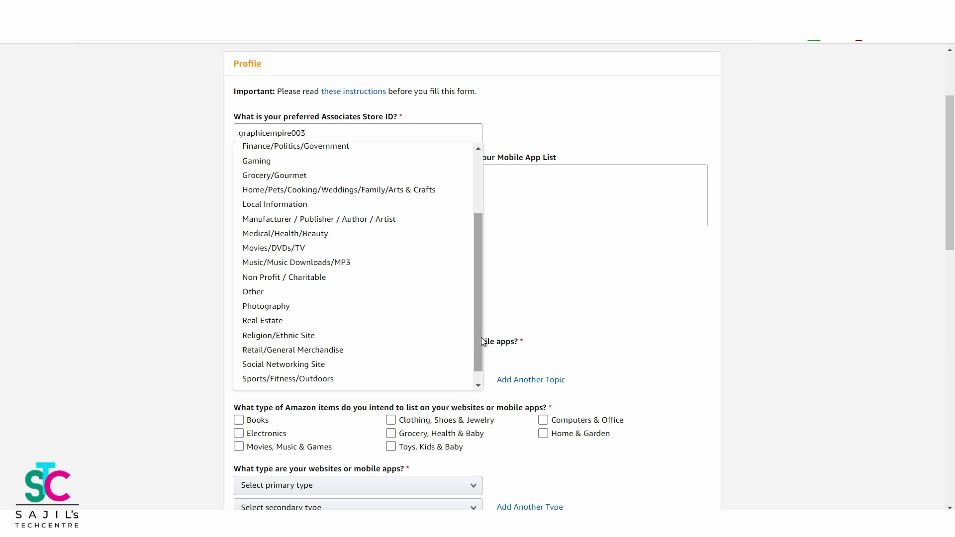
pyautogui.click(319, 366)
# Choose Computers & Office and Electronics as the only types of Amazon items to list on the websites.
pyautogui.scroll(-3, 317, 368)
pyautogui.click(323, 295)
pyautogui.click(370, 295)
pyautogui.click(481, 297)
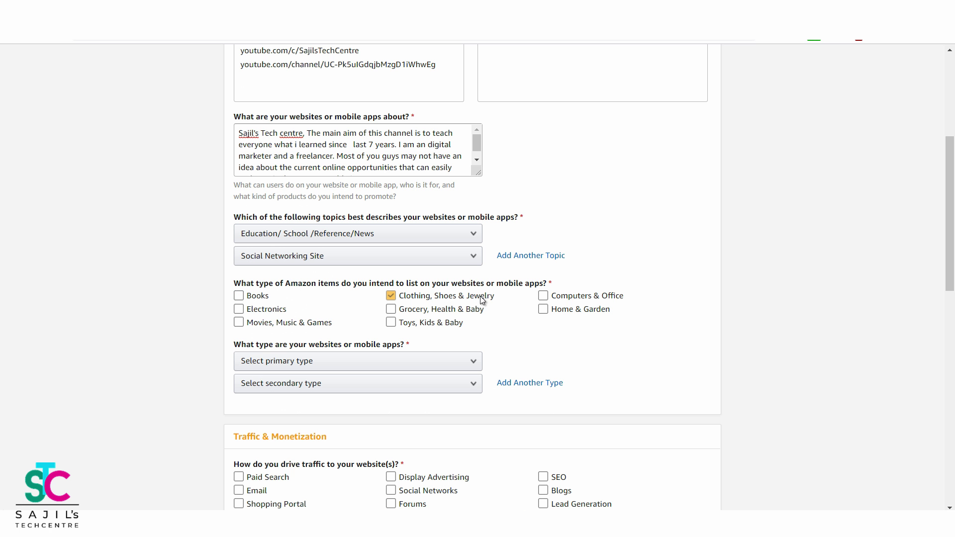
pyautogui.click(488, 309)
pyautogui.click(494, 322)
pyautogui.click(554, 298)
pyautogui.press('Tab')
pyautogui.press('space')
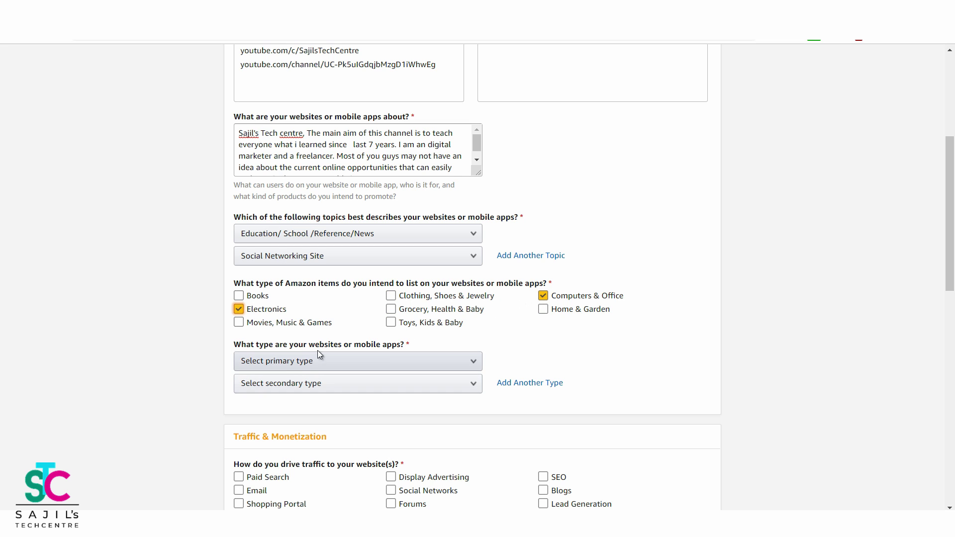
# Set both the primary and secondary type of the websites or mobile apps to Other.
pyautogui.click(380, 362)
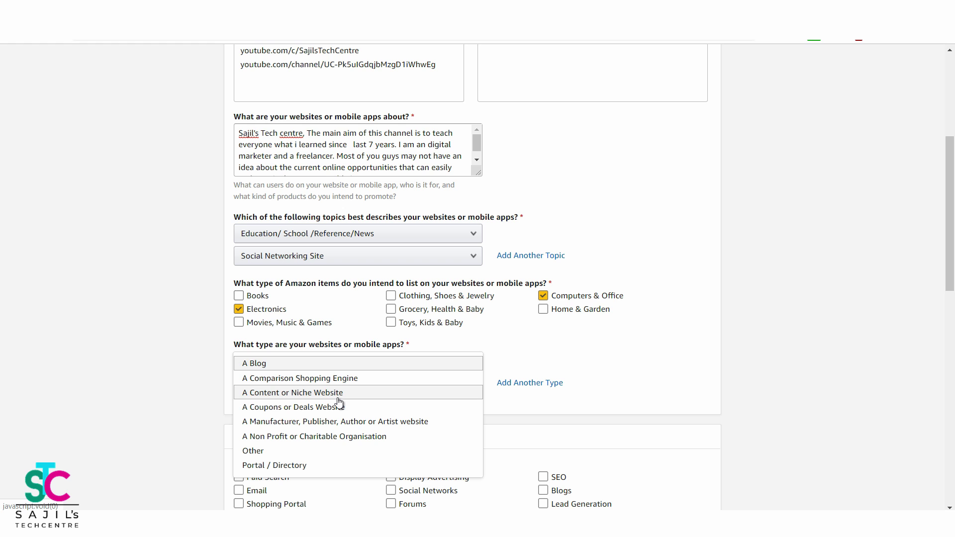
pyautogui.click(277, 452)
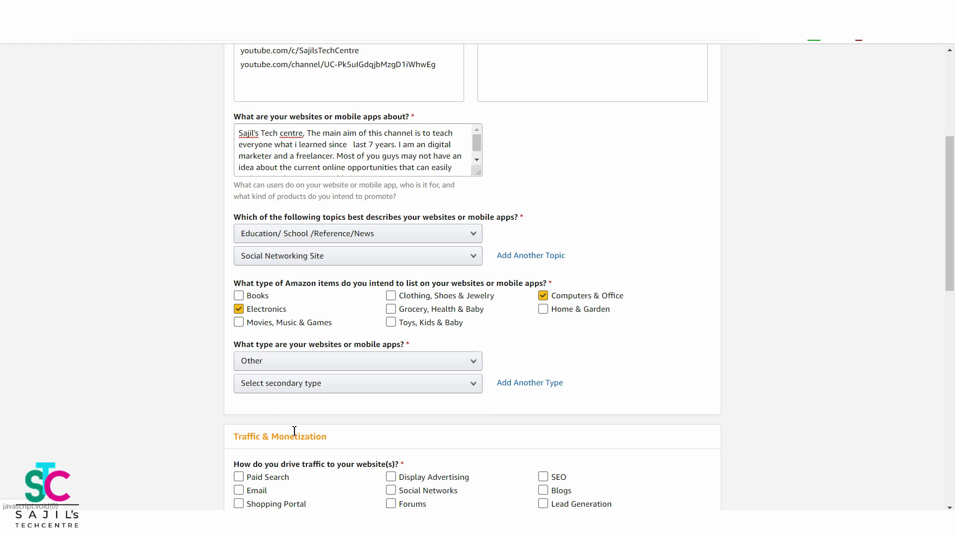
pyautogui.click(326, 392)
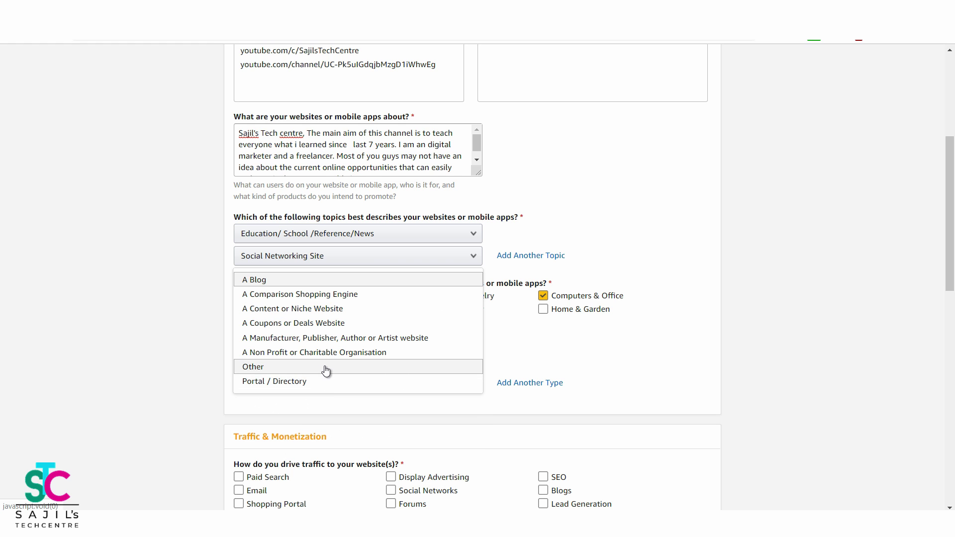
pyautogui.click(327, 369)
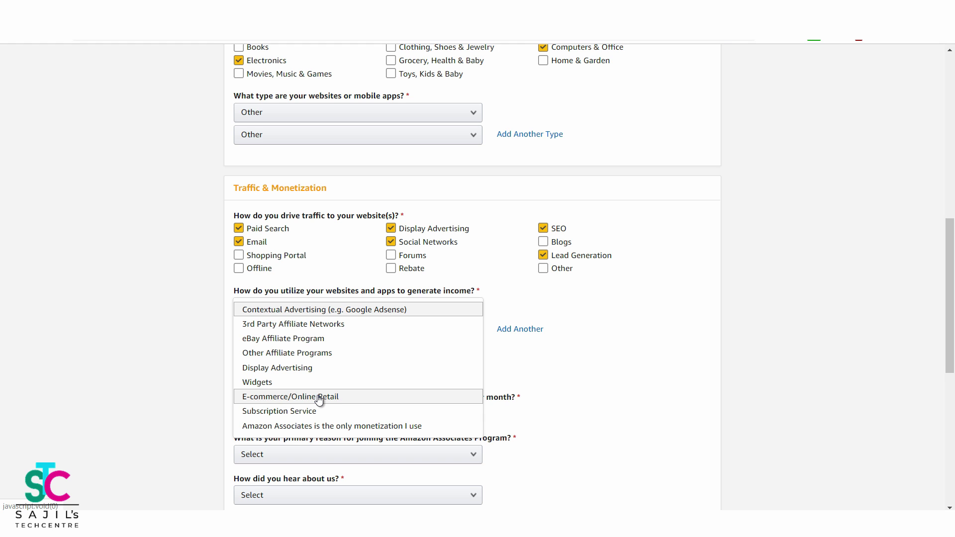
# Set the primary income method to "Amazon Associates is the only monetization I use" and the secondary to 3rd Party Affiliate Networks.
pyautogui.click(311, 426)
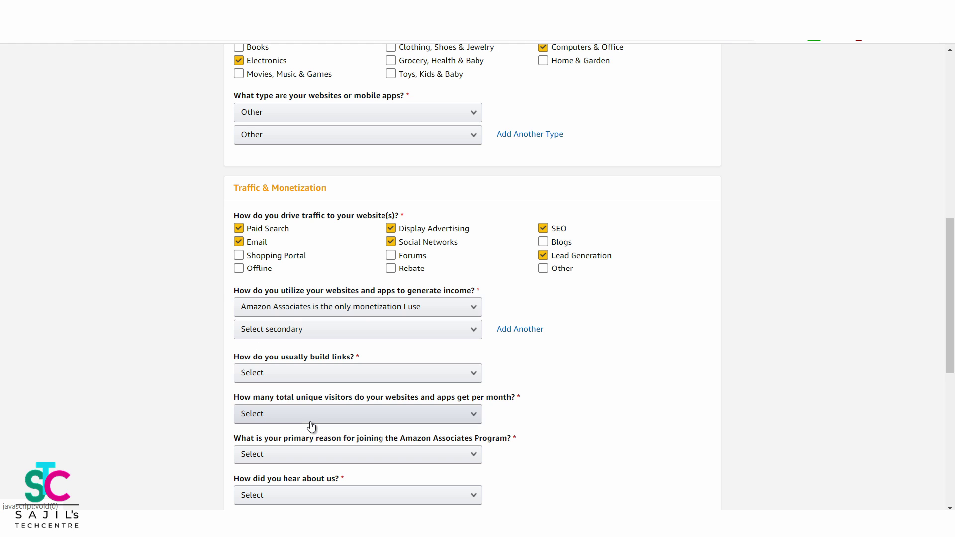
pyautogui.click(326, 330)
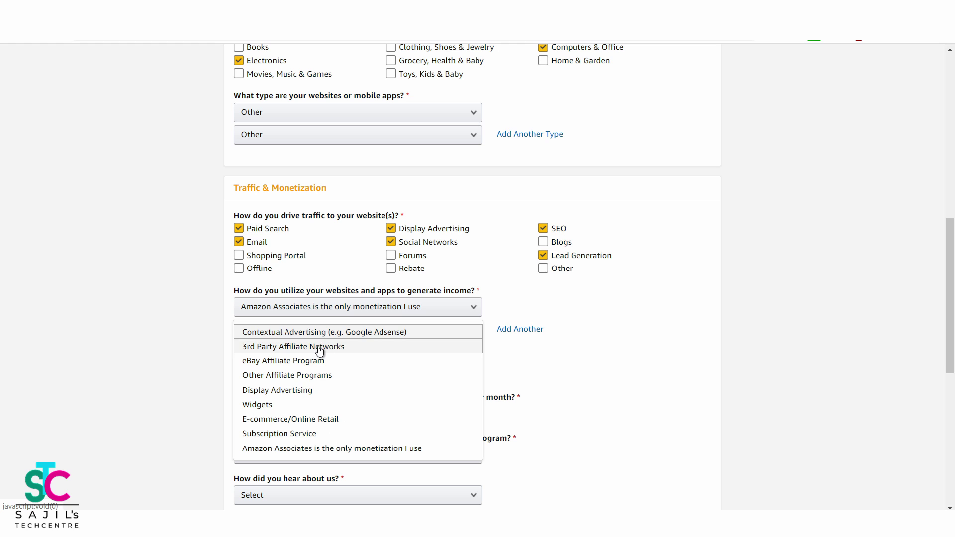
pyautogui.click(319, 347)
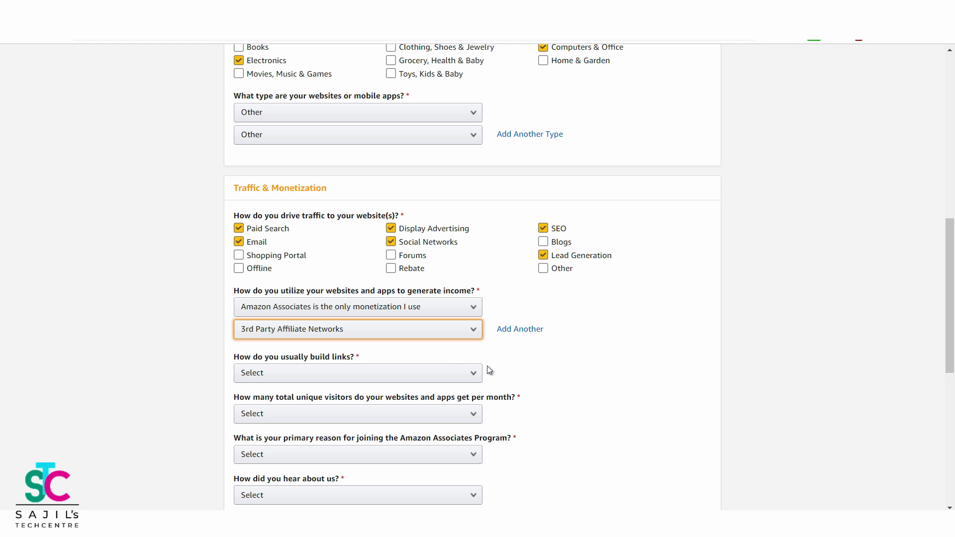
# Set the usual link-building method to Content Management System and the monthly unique visitors to From 50,001 to 500,000.
pyautogui.click(304, 375)
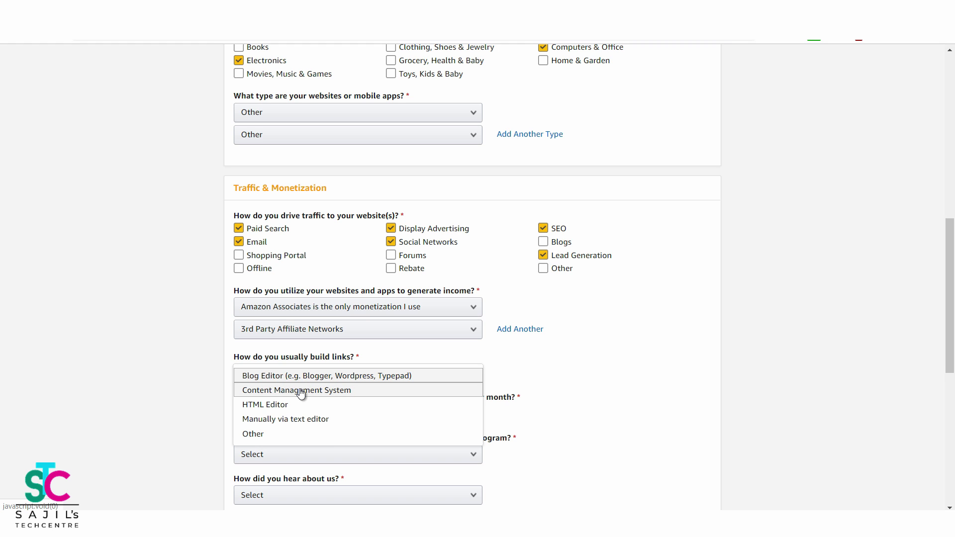
pyautogui.click(299, 390)
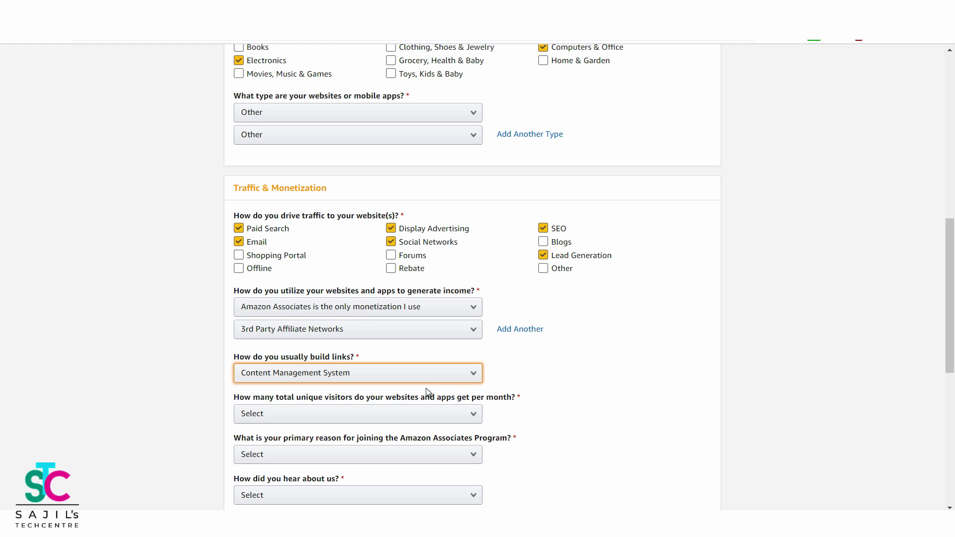
pyautogui.scroll(-1, 428, 393)
pyautogui.click(368, 352)
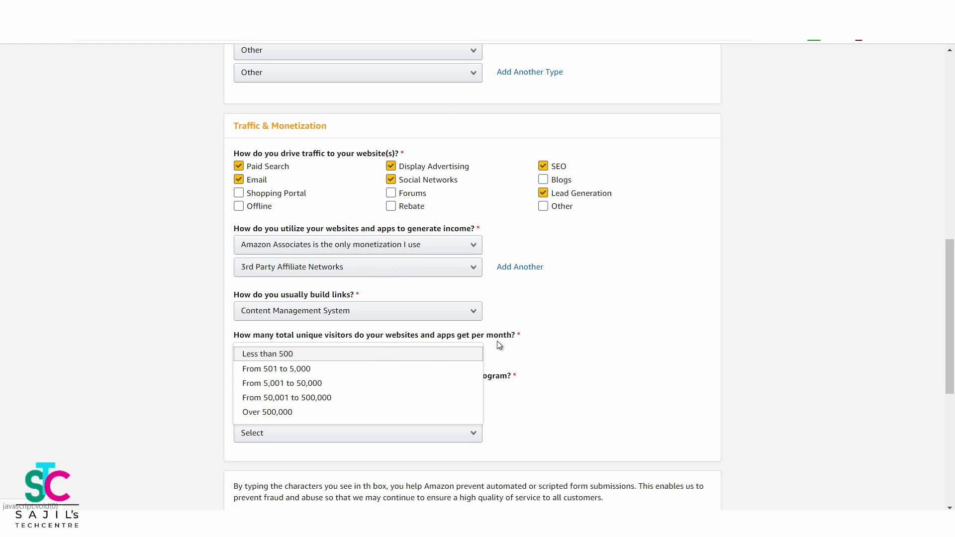
pyautogui.click(304, 401)
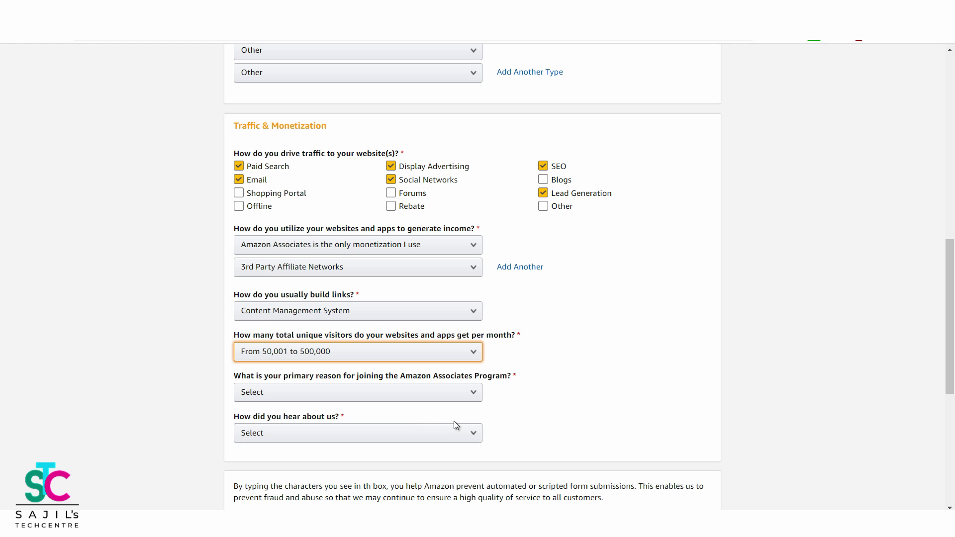
# Set the primary reason for joining to "To monetize my site" and how the program was heard about to "From the Amazon.in Site".
pyautogui.click(348, 394)
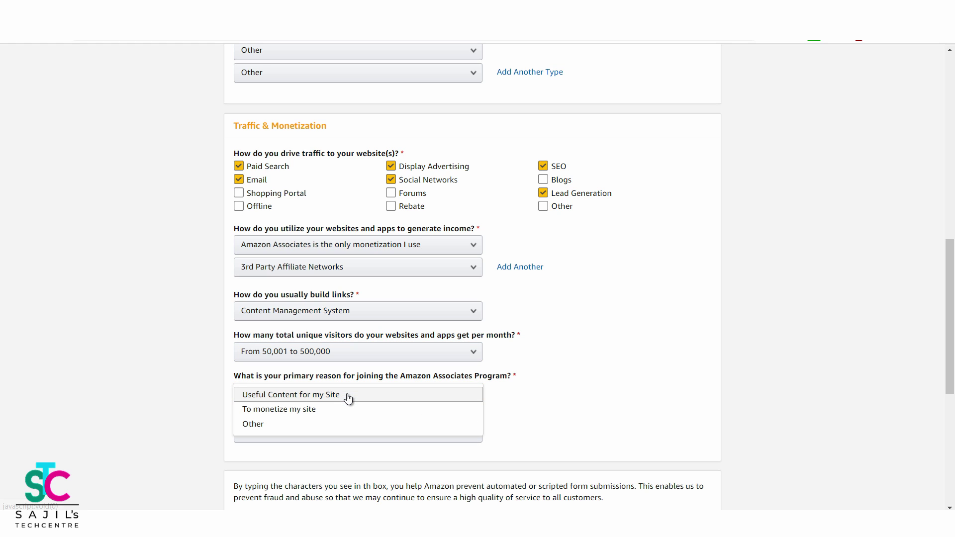
pyautogui.click(306, 410)
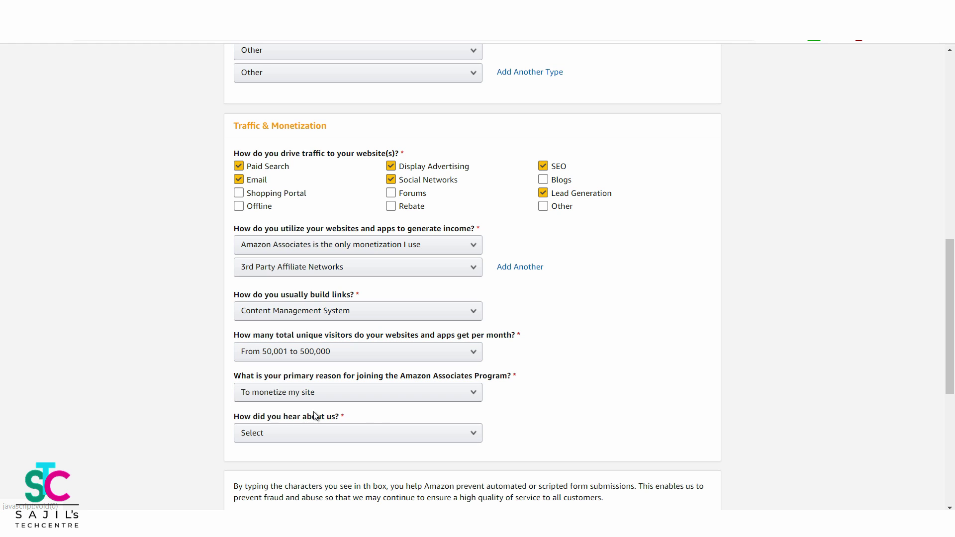
pyautogui.click(369, 433)
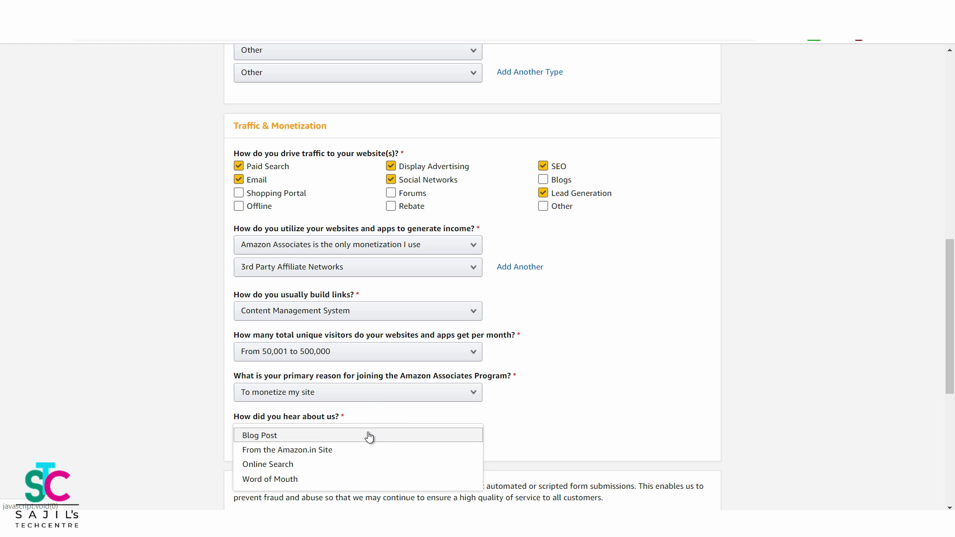
pyautogui.click(330, 449)
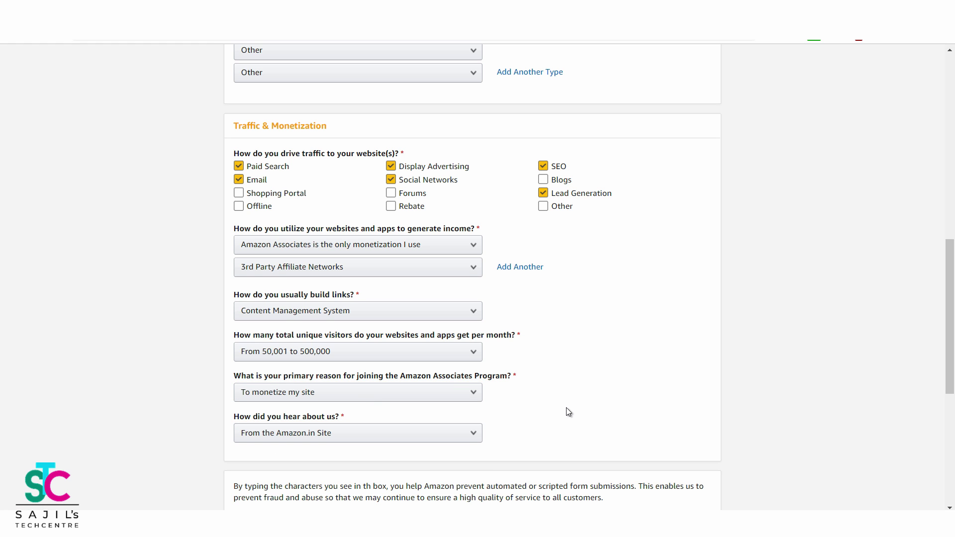
# Enter the captcha characters, agree to the Associates Program Operating Agreement and submit the application.
pyautogui.scroll(-4, 566, 408)
pyautogui.click(299, 420)
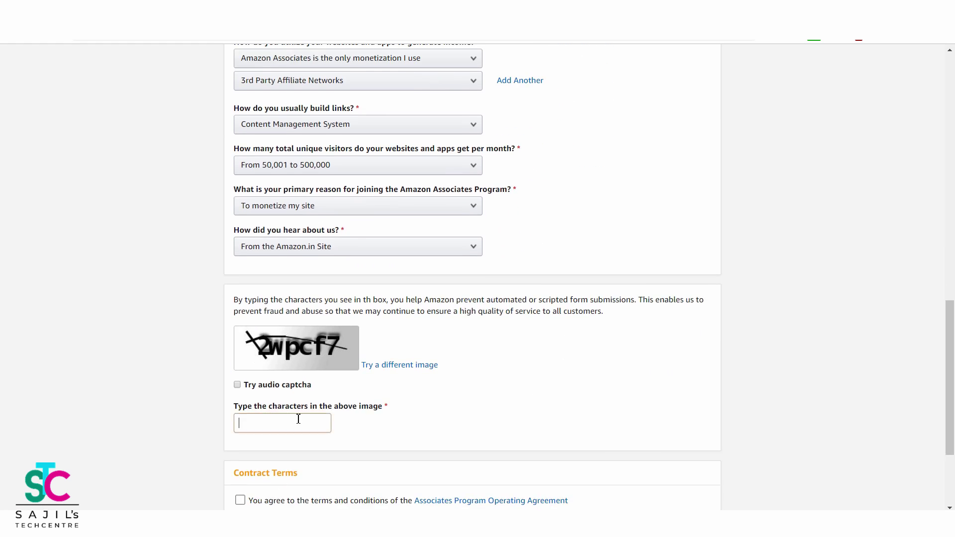
pyautogui.write('2')
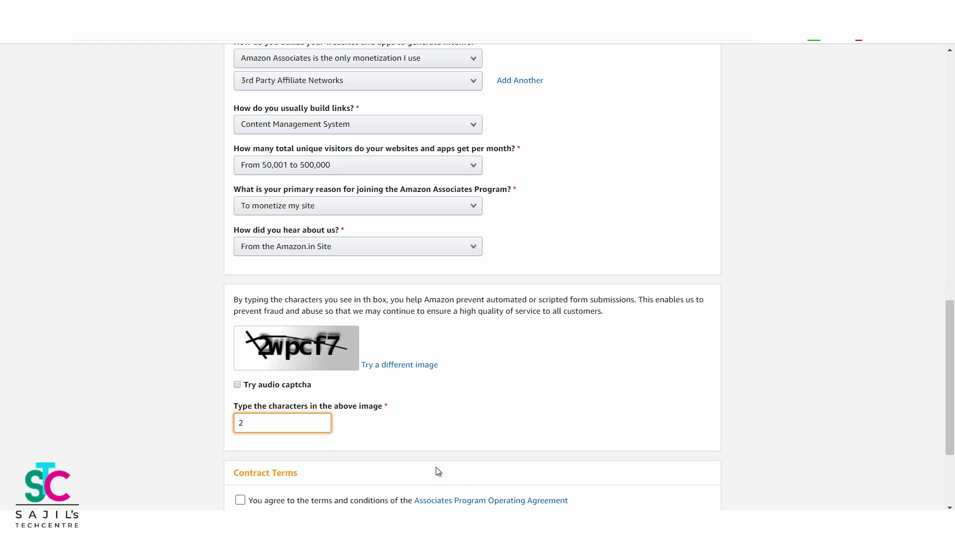
pyautogui.write('wpcf7')
pyautogui.scroll(-3, 447, 438)
pyautogui.click(240, 354)
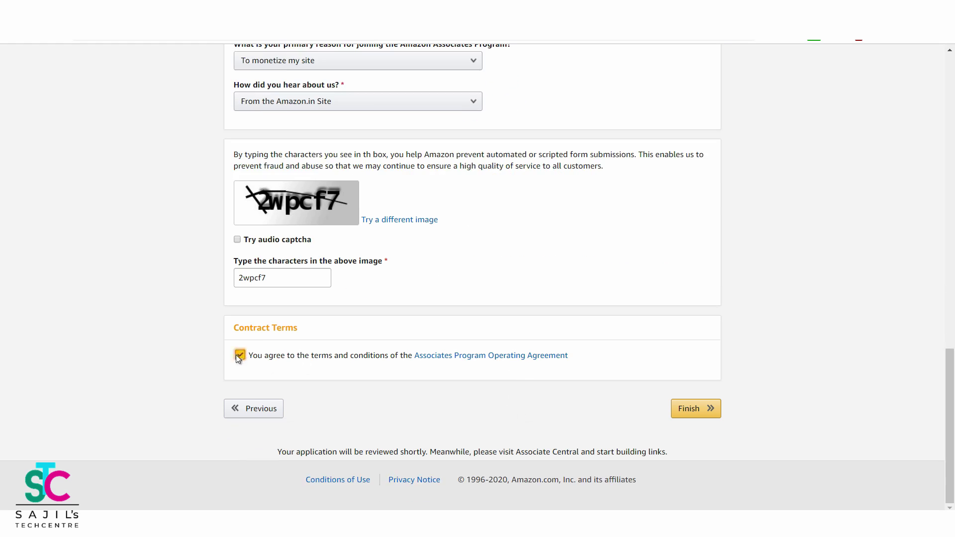
pyautogui.click(691, 413)
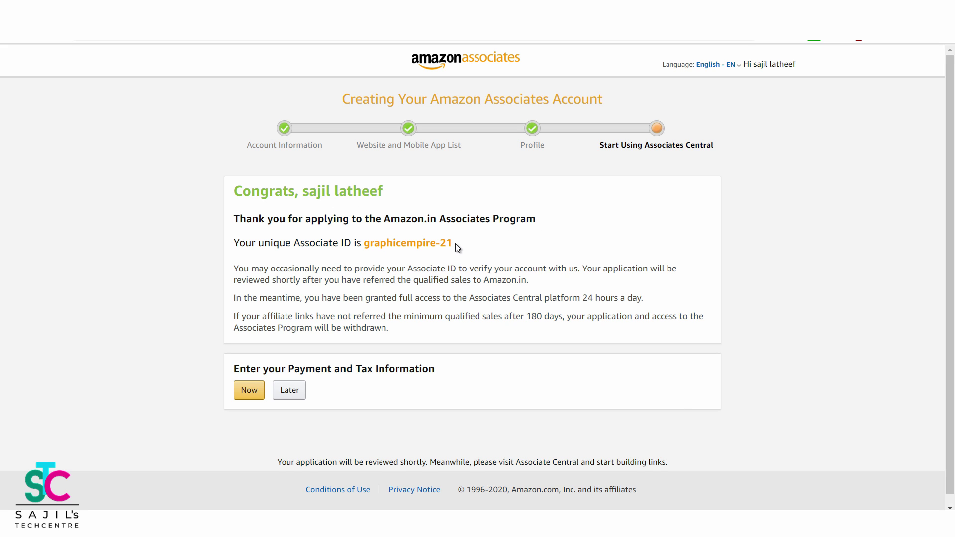
# Read the application confirmation, postpone the payment and tax information, and continue to the Associates Central home page.
pyautogui.moveTo(453, 243); pyautogui.dragTo(362, 243)
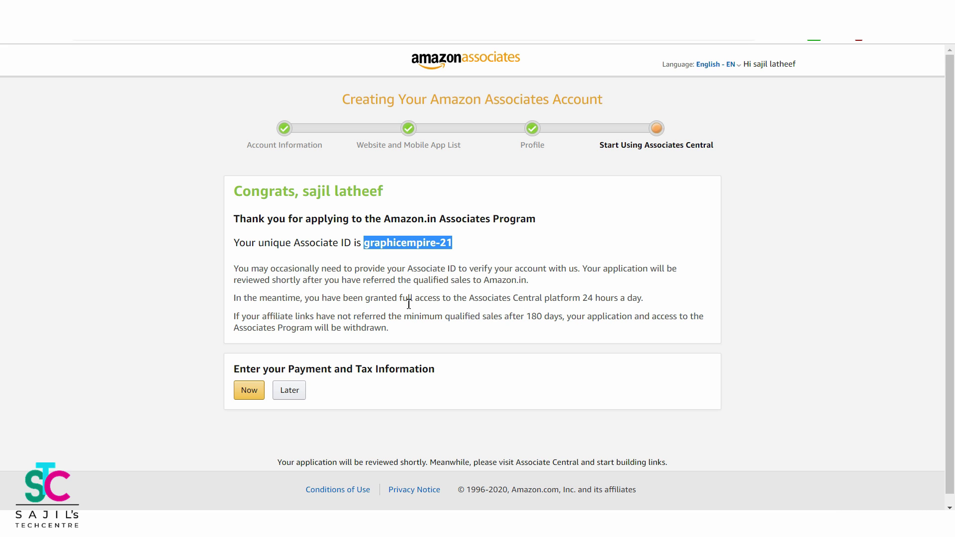
pyautogui.moveTo(644, 298); pyautogui.dragTo(309, 308)
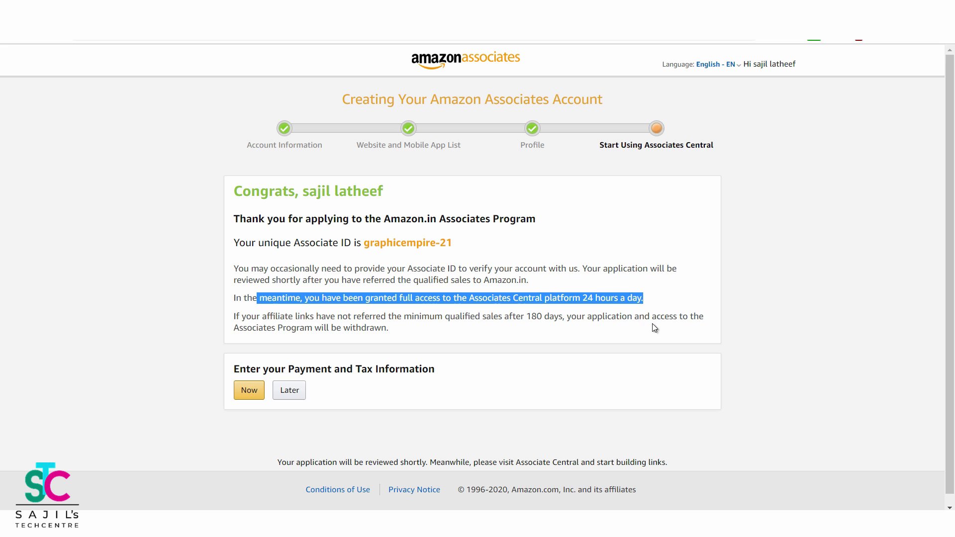
pyautogui.moveTo(398, 327); pyautogui.dragTo(227, 317)
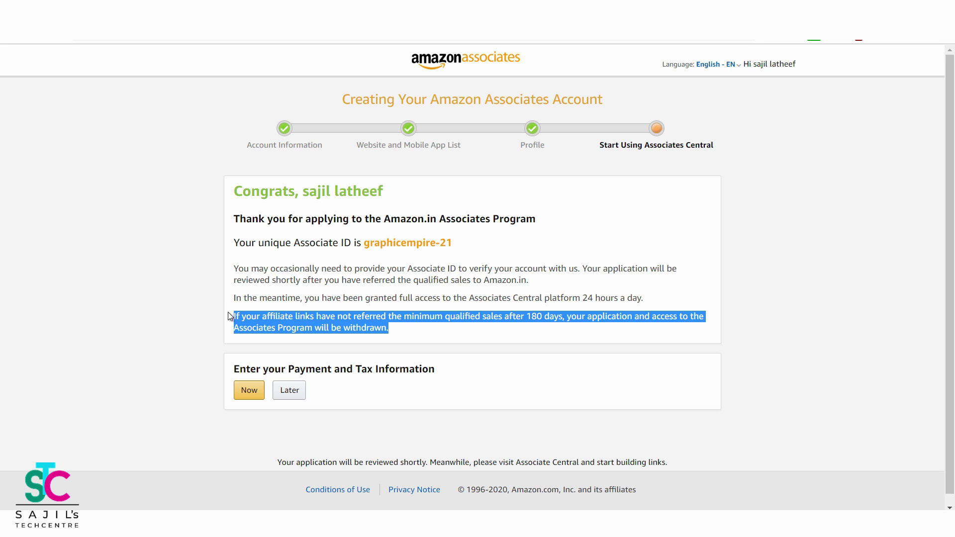
pyautogui.click(366, 425)
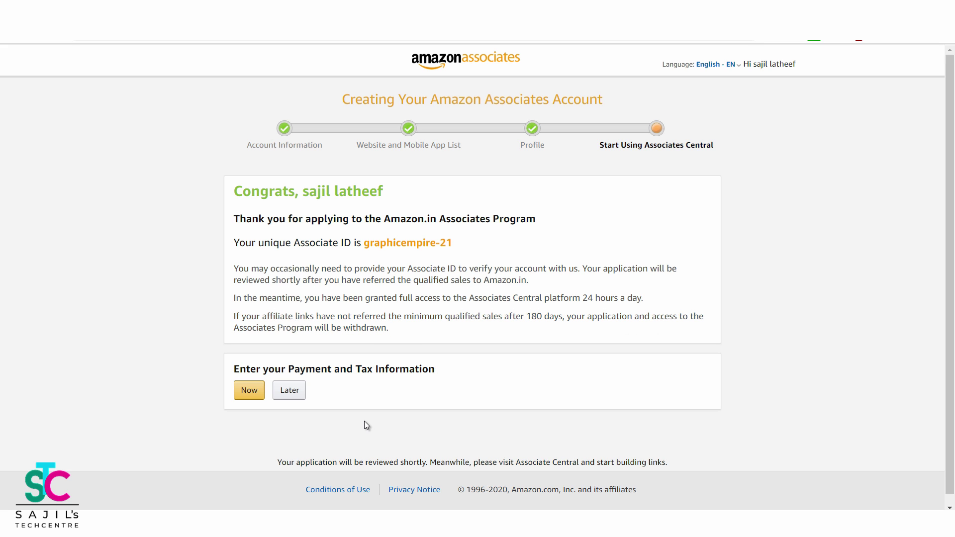
pyautogui.click(291, 396)
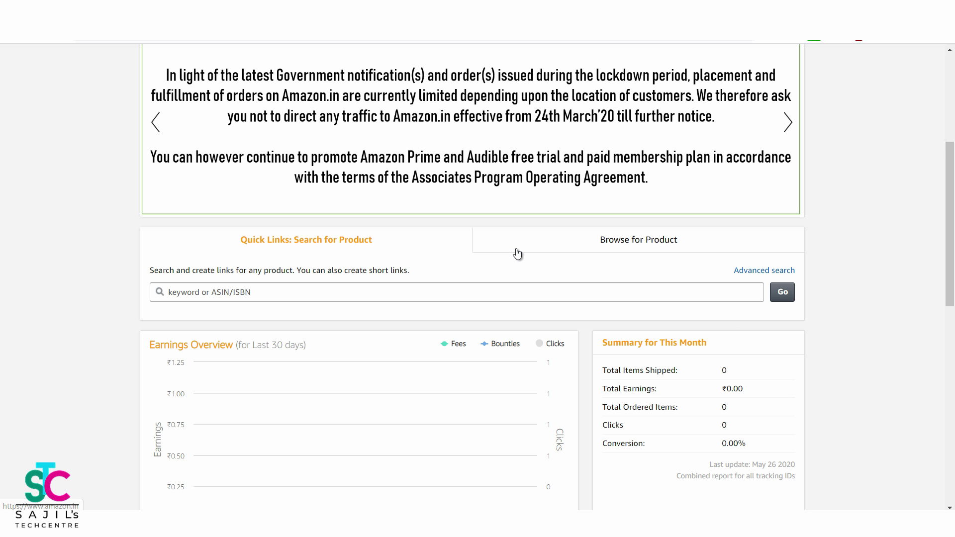
# Examine the Associates Central home page, including the notices, product link search, earnings overview, monthly summary and recommended products.
pyautogui.scroll(-10, 518, 253)
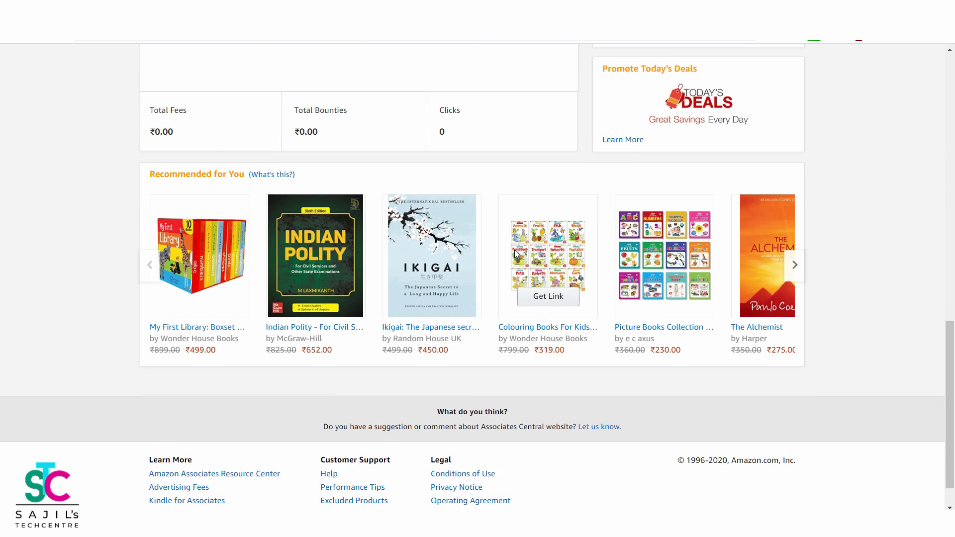
pyautogui.click(794, 268)
pyautogui.click(795, 270)
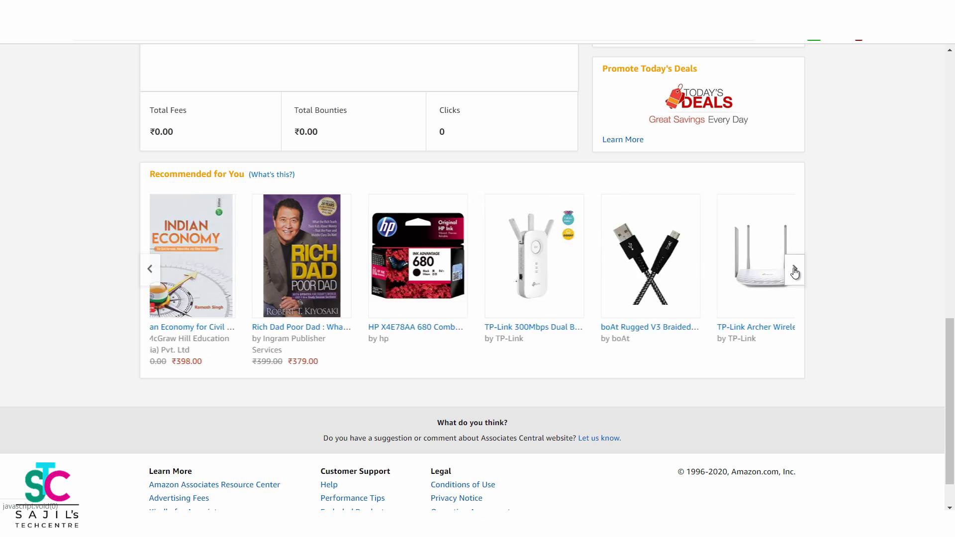
pyautogui.click(794, 269)
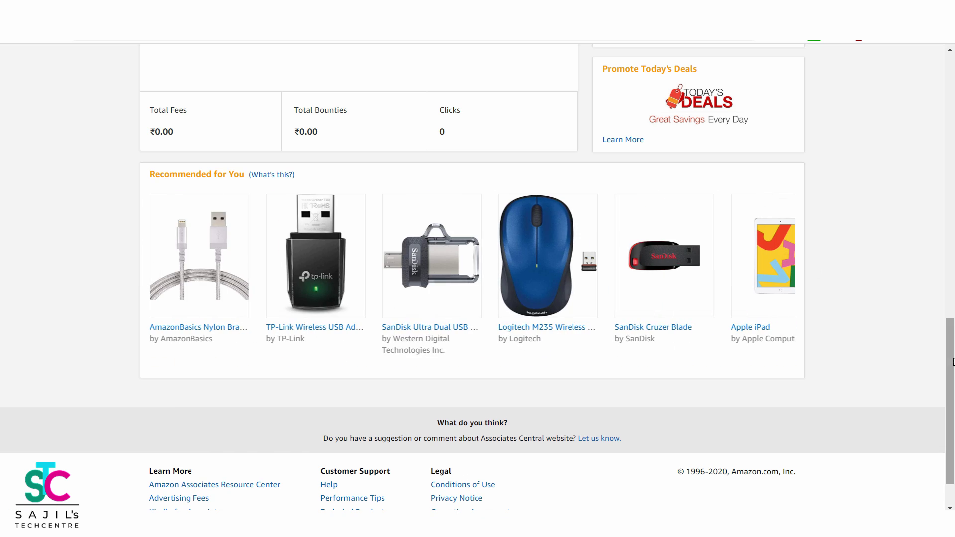
pyautogui.moveTo(950, 331); pyautogui.dragTo(953, 65)
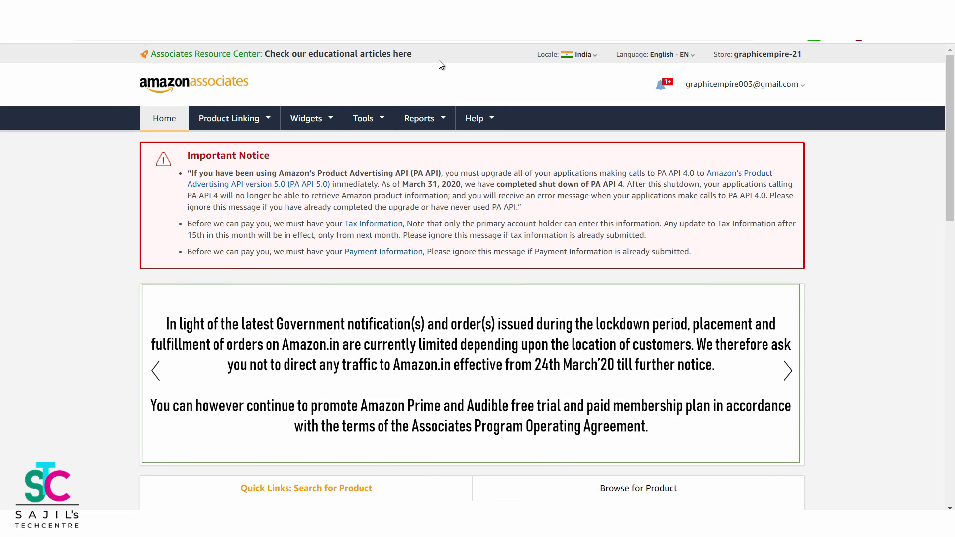
pyautogui.moveTo(646, 82)
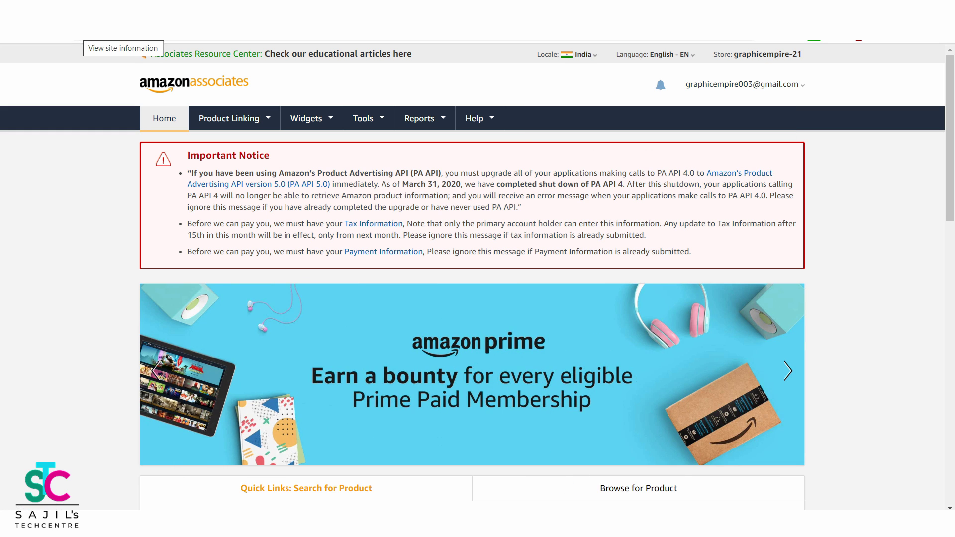
pyautogui.scroll(-5, 487, 306)
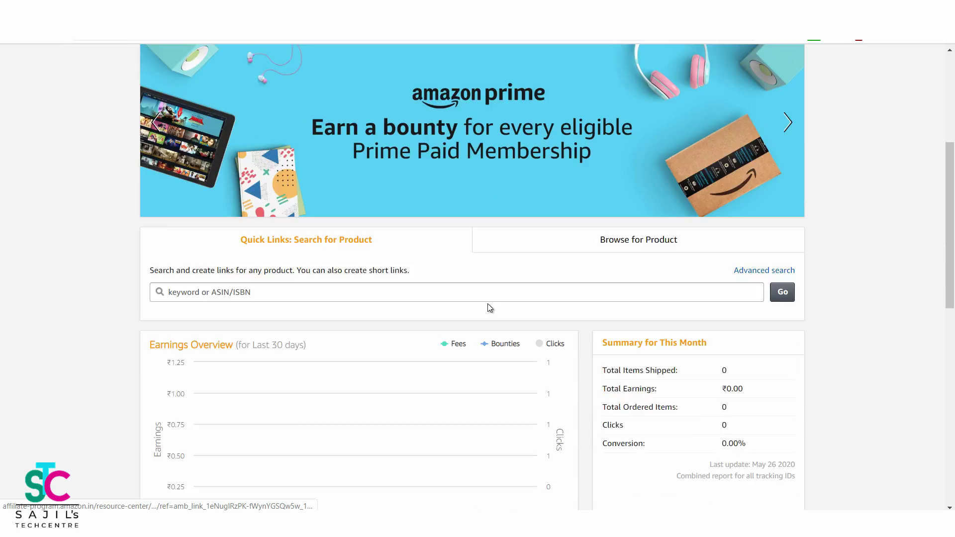
pyautogui.scroll(-5, 489, 307)
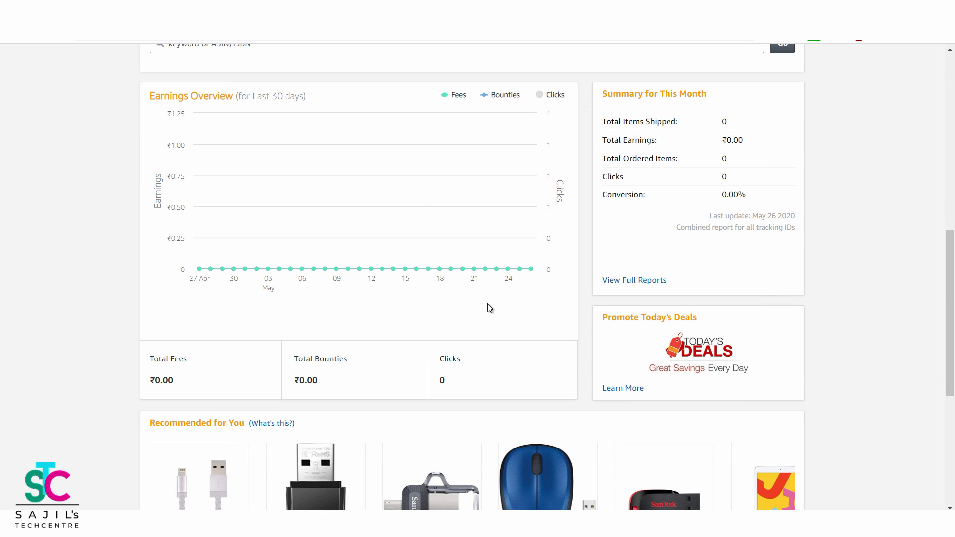
pyautogui.scroll(-5, 488, 307)
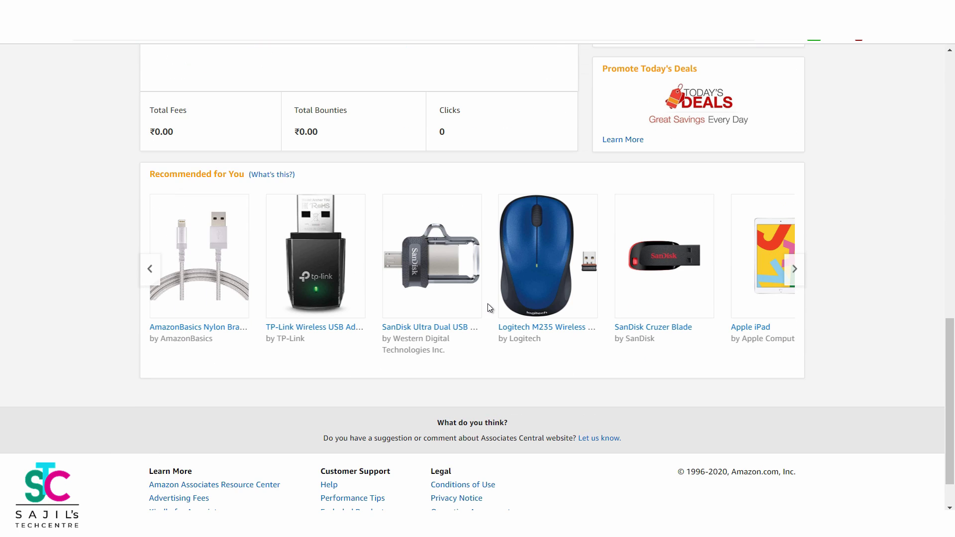
pyautogui.scroll(6, 487, 307)
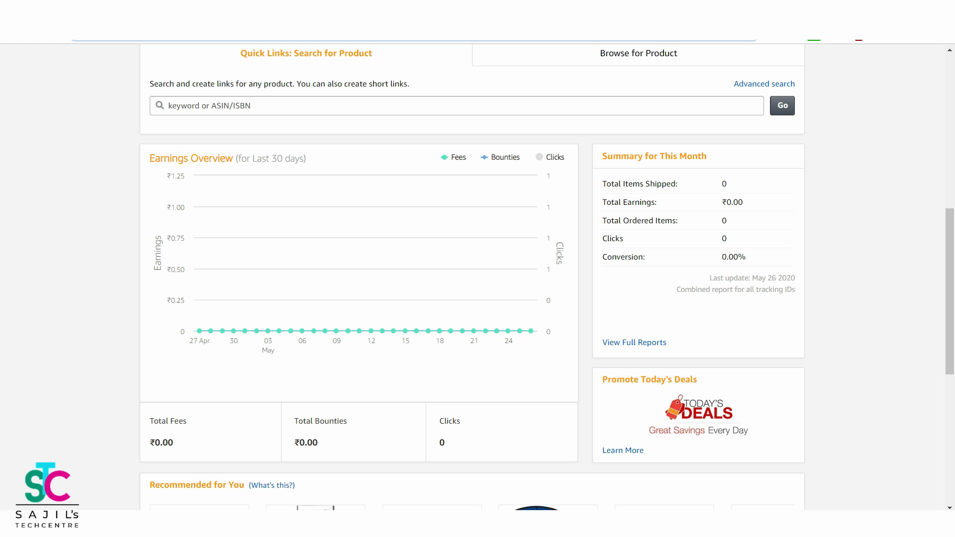
pyautogui.rightClick(177, 39)
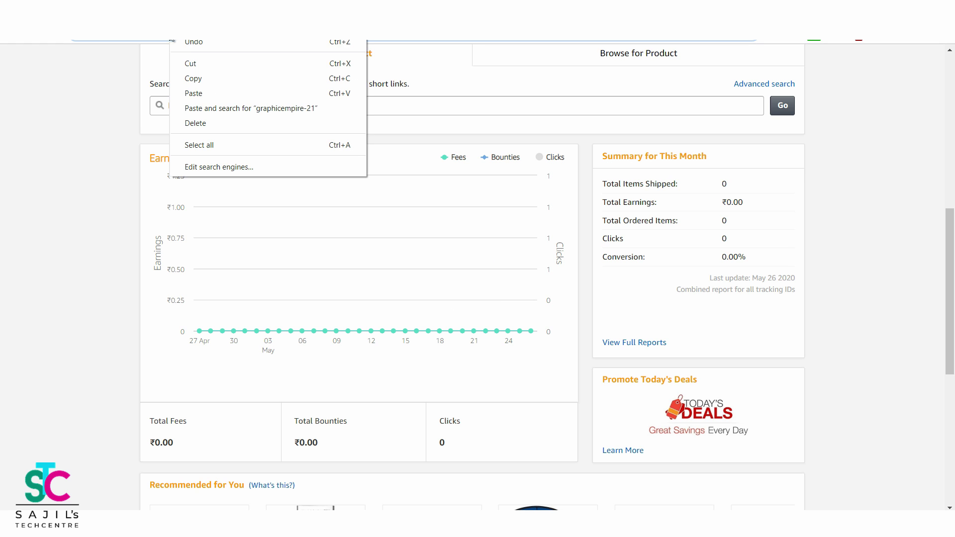
pyautogui.click(85, 59)
pyautogui.click(108, 39)
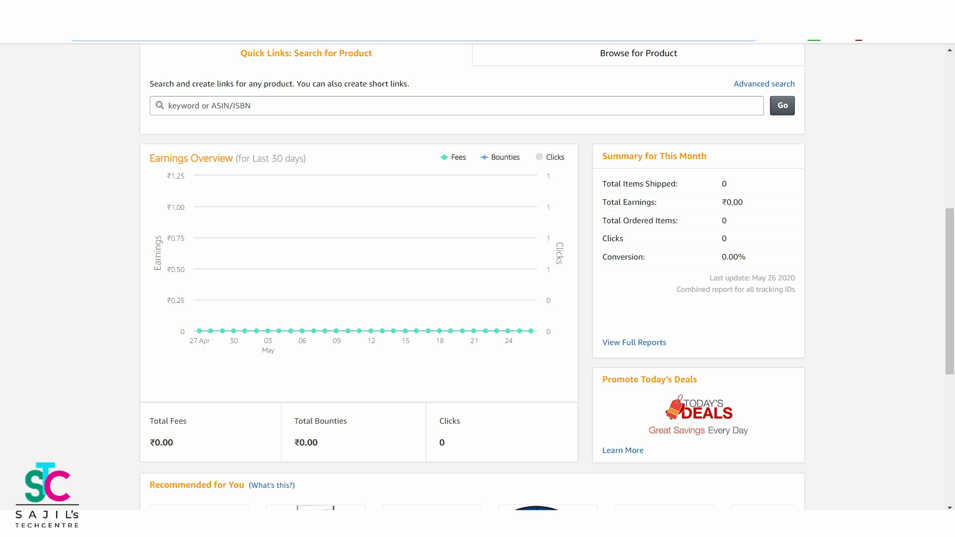
pyautogui.rightClick(204, 27)
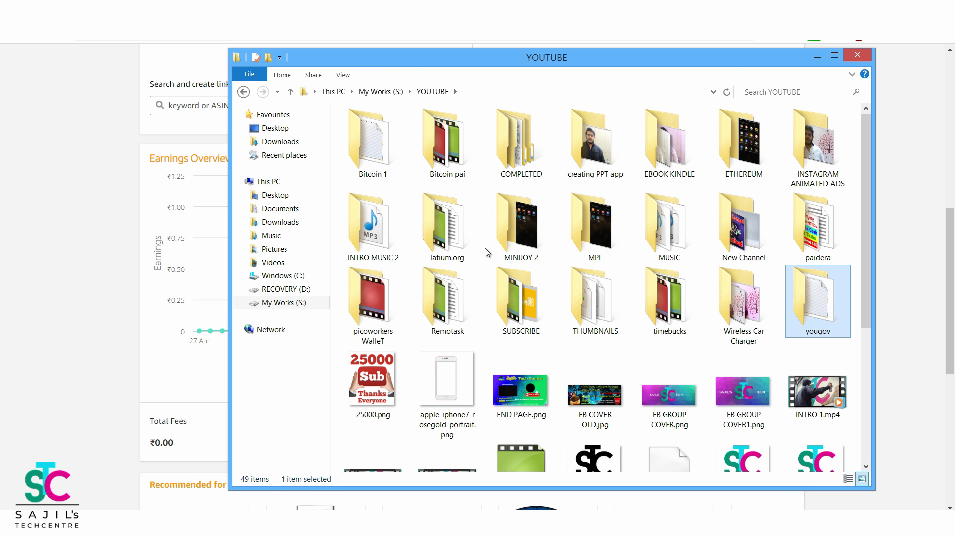
pyautogui.rightClick(485, 248)
pyautogui.moveTo(547, 376)
pyautogui.click(652, 376)
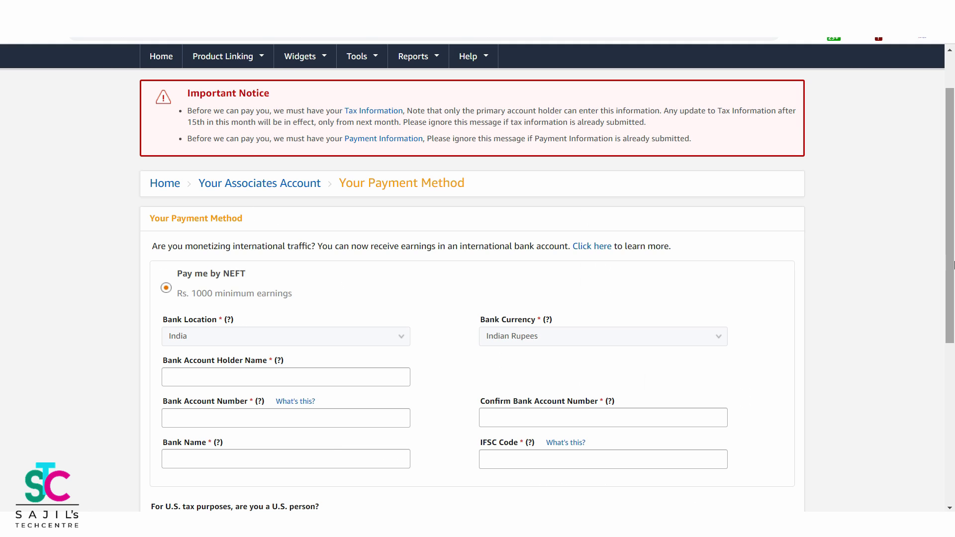
pyautogui.moveTo(949, 219); pyautogui.dragTo(949, 184)
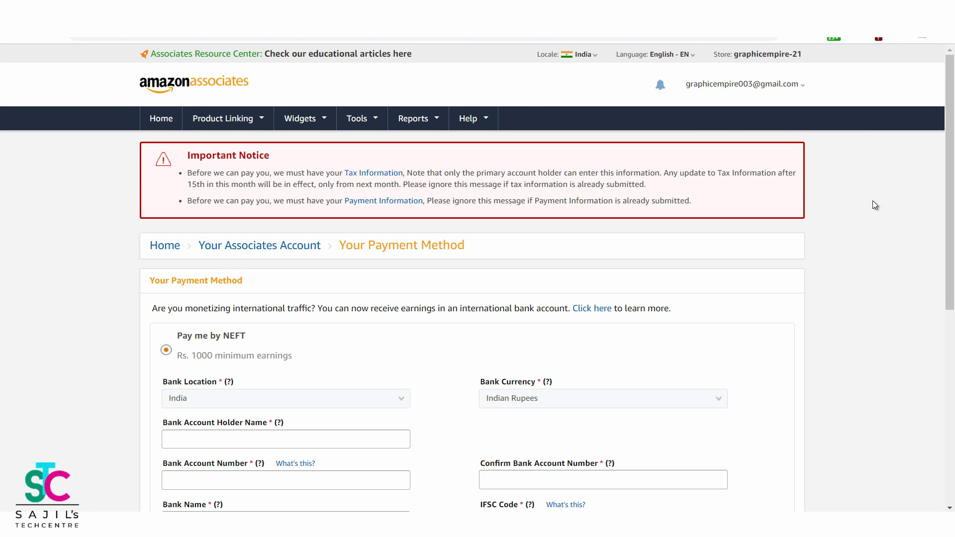